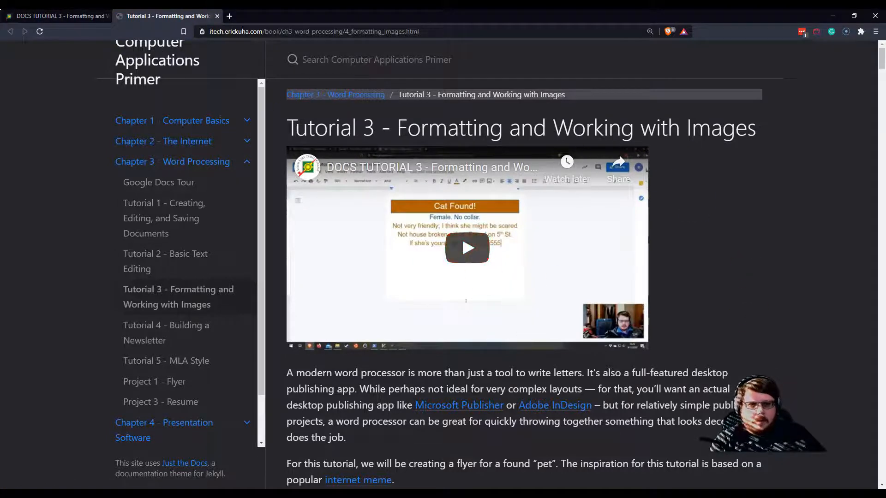
Step: Read the Tutorial 3 page from the introduction through the Tools Covered list to the first tutorial instruction
{"action": "left_click", "coordinate": [44, 16]}
{"action": "left_click", "coordinate": [140, 15]}
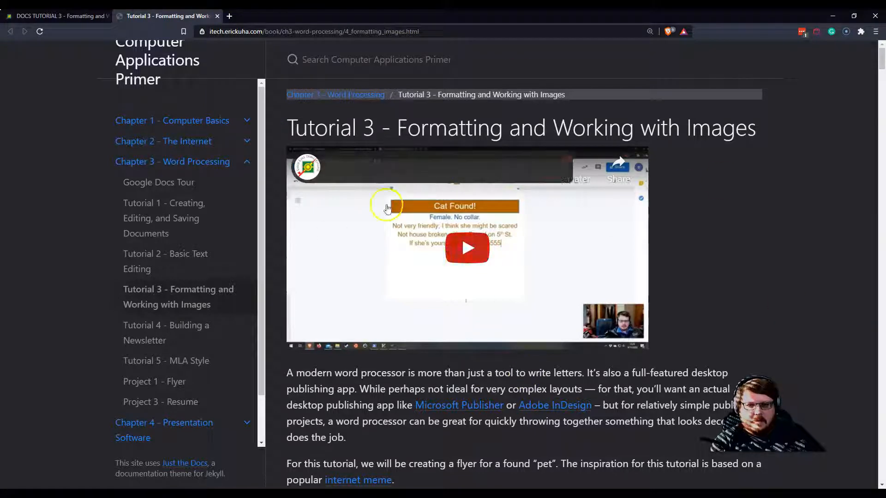
{"action": "scroll", "coordinate": [339, 399], "scroll_direction": "down", "scroll_amount": 1}
{"action": "scroll", "coordinate": [339, 400], "scroll_direction": "down", "scroll_amount": 3}
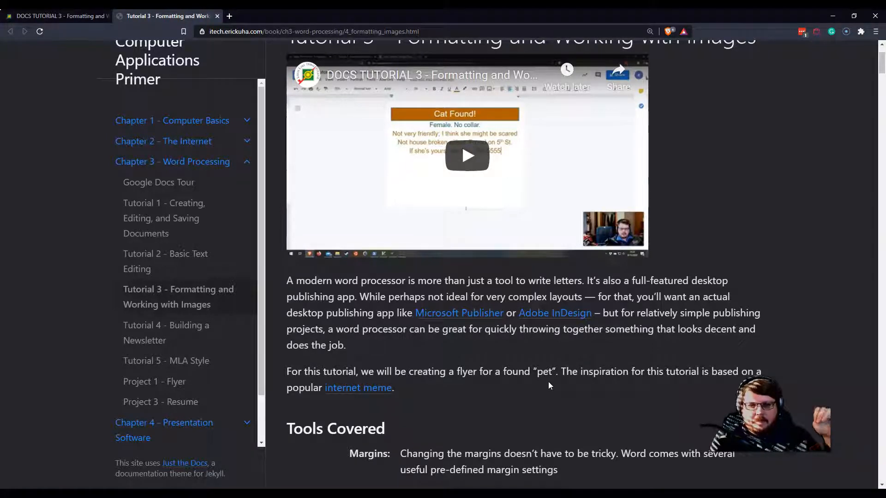
{"action": "scroll", "coordinate": [483, 323], "scroll_direction": "down", "scroll_amount": 2}
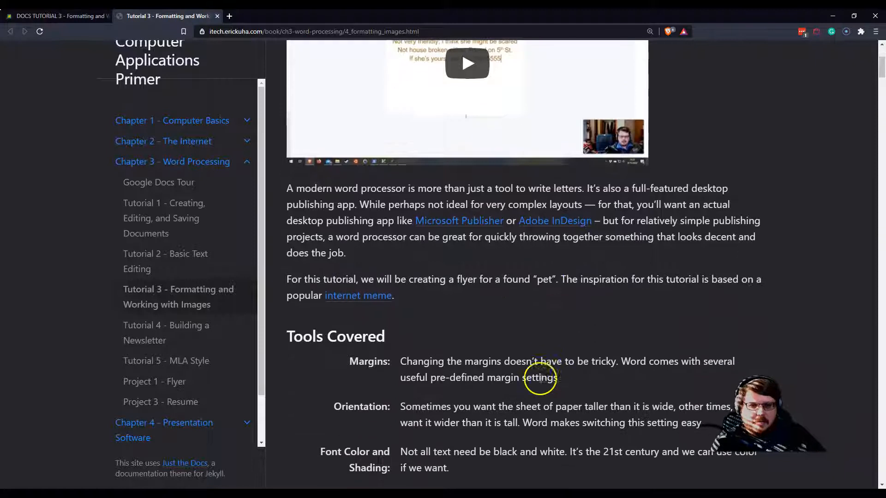
{"action": "scroll", "coordinate": [483, 336], "scroll_direction": "down", "scroll_amount": 2}
{"action": "scroll", "coordinate": [483, 336], "scroll_direction": "down", "scroll_amount": 1}
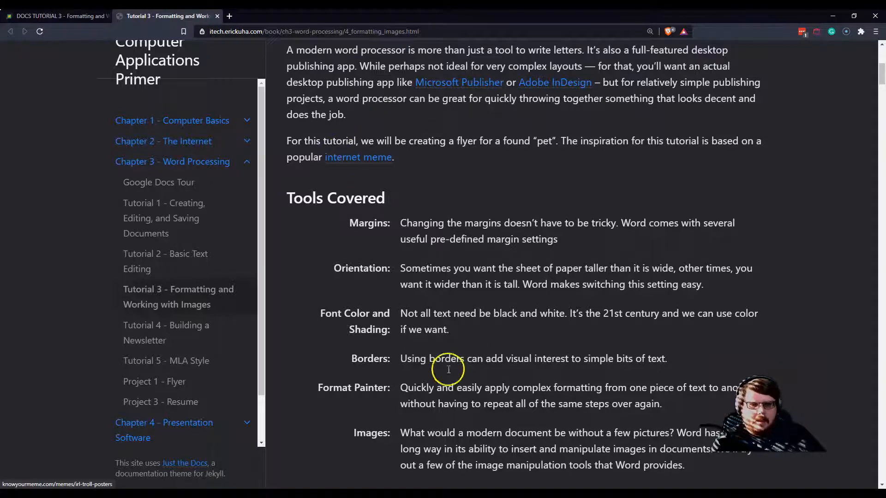
{"action": "scroll", "coordinate": [459, 380], "scroll_direction": "down", "scroll_amount": 2}
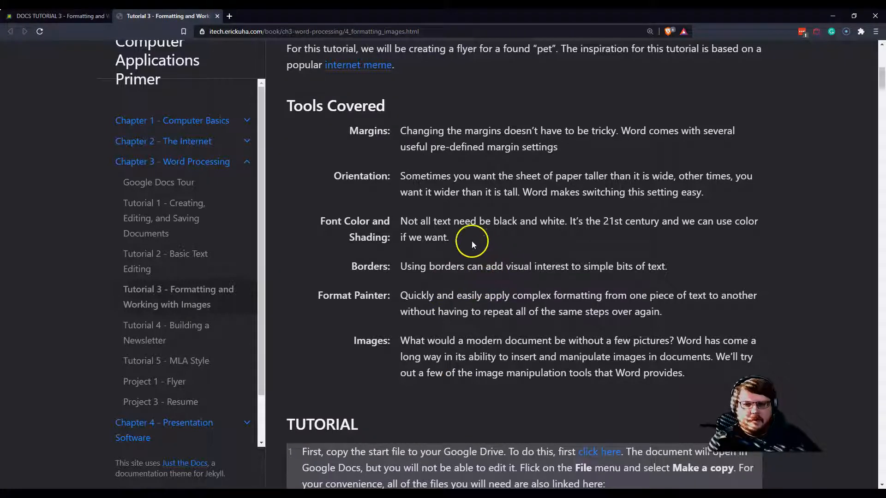
{"action": "scroll", "coordinate": [461, 238], "scroll_direction": "down", "scroll_amount": 2}
{"action": "scroll", "coordinate": [461, 236], "scroll_direction": "down", "scroll_amount": 2}
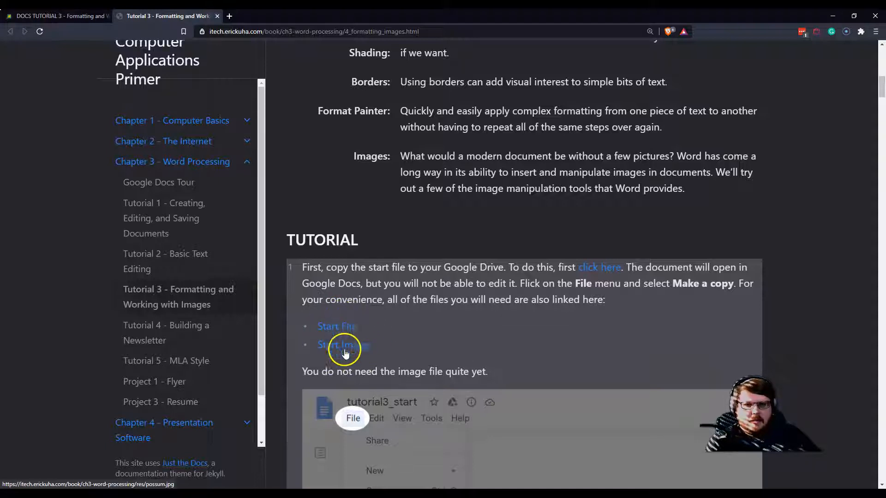
{"action": "scroll", "coordinate": [414, 318], "scroll_direction": "down", "scroll_amount": 2}
{"action": "scroll", "coordinate": [440, 303], "scroll_direction": "up", "scroll_amount": 1}
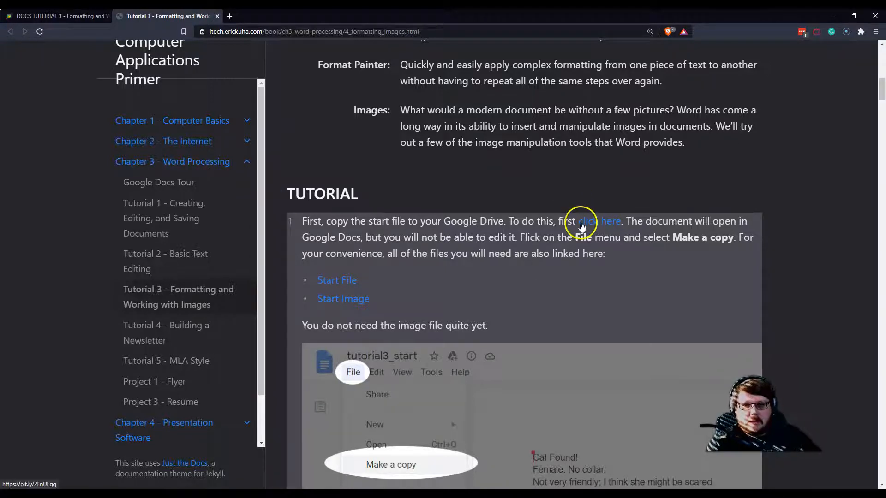
Step: Open the tutorial's Start File link in a new tab and switch to that document
{"action": "right_click", "coordinate": [341, 282]}
{"action": "left_click", "coordinate": [480, 231]}
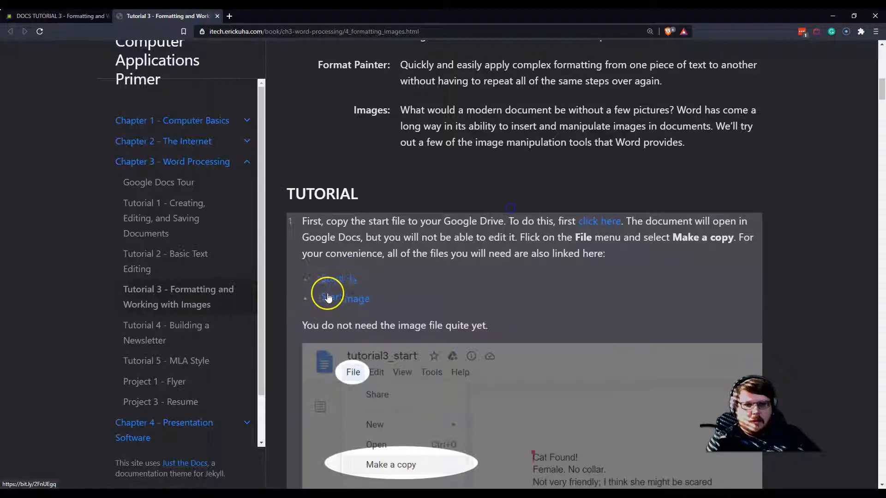
{"action": "right_click", "coordinate": [347, 282]}
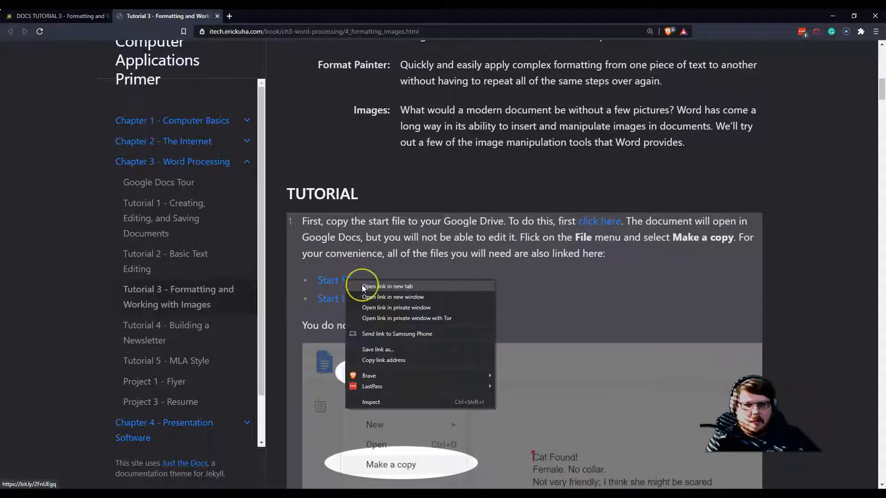
{"action": "left_click", "coordinate": [388, 286]}
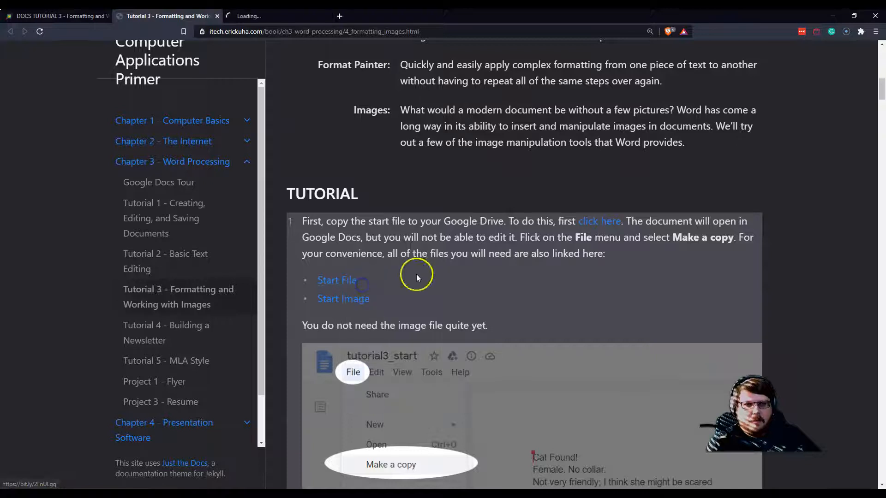
{"action": "left_click", "coordinate": [249, 15]}
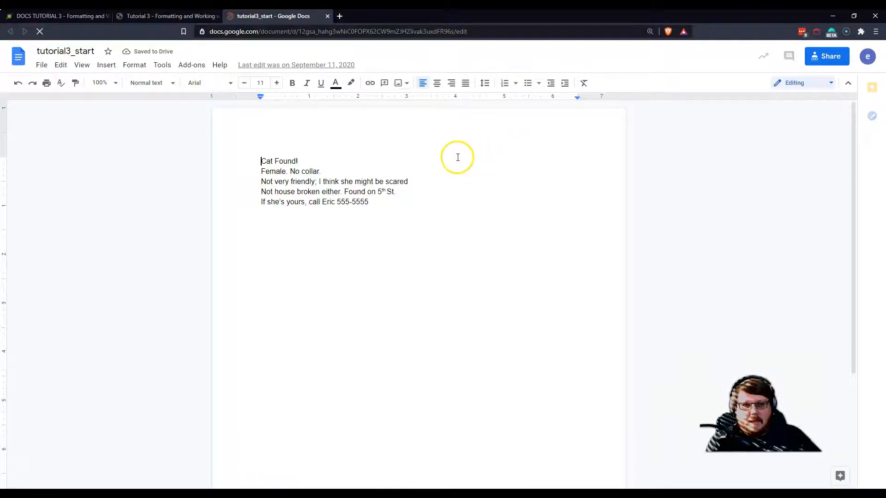
Step: Make a copy of the document named Copy of tutorial3_start in the ITECH 100 folder of My Drive
{"action": "left_click", "coordinate": [42, 66]}
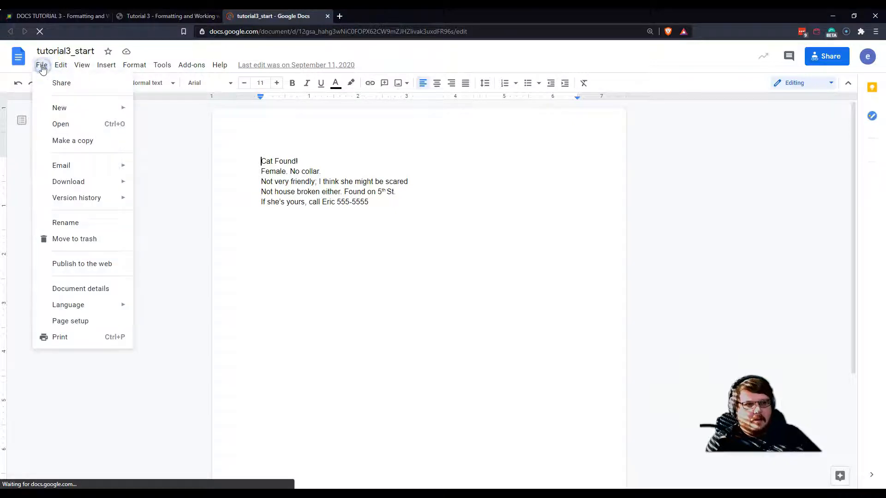
{"action": "left_click", "coordinate": [70, 141]}
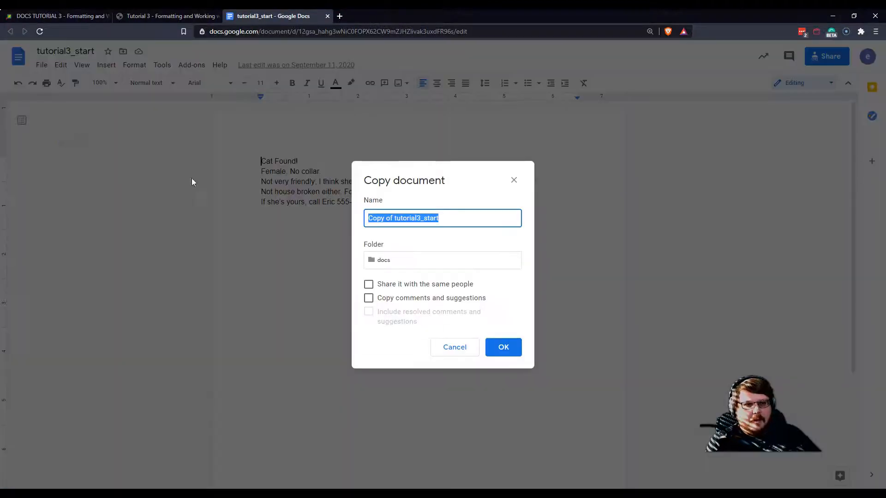
{"action": "left_click", "coordinate": [405, 261]}
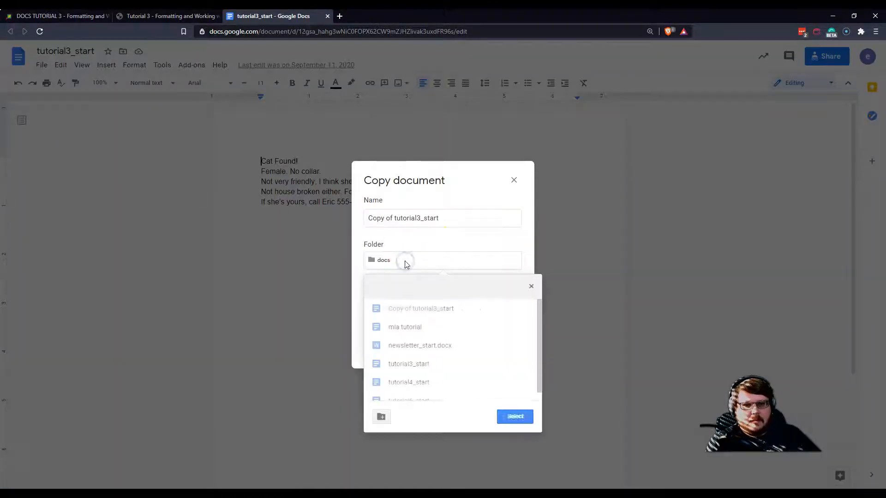
{"action": "left_click", "coordinate": [378, 290]}
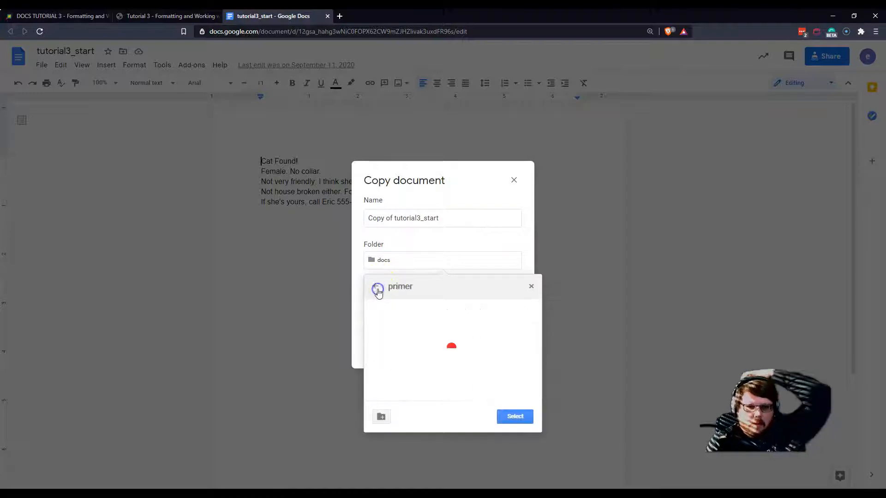
{"action": "left_click", "coordinate": [377, 289]}
{"action": "scroll", "coordinate": [400, 350], "scroll_direction": "down", "scroll_amount": 3}
{"action": "double_click", "coordinate": [404, 308]}
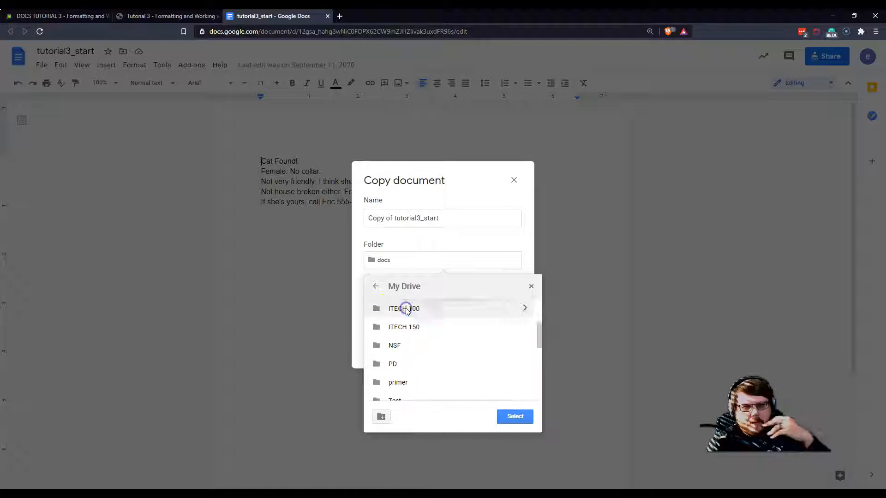
{"action": "left_click", "coordinate": [511, 421]}
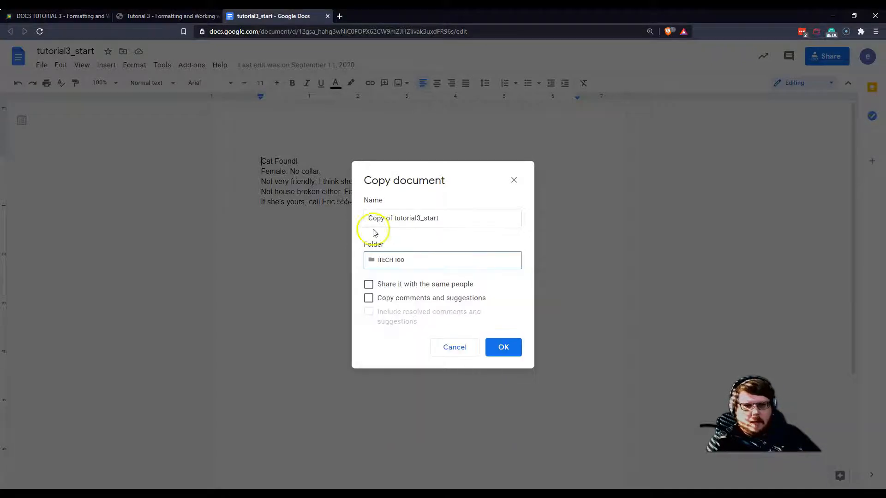
{"action": "left_click", "coordinate": [503, 349]}
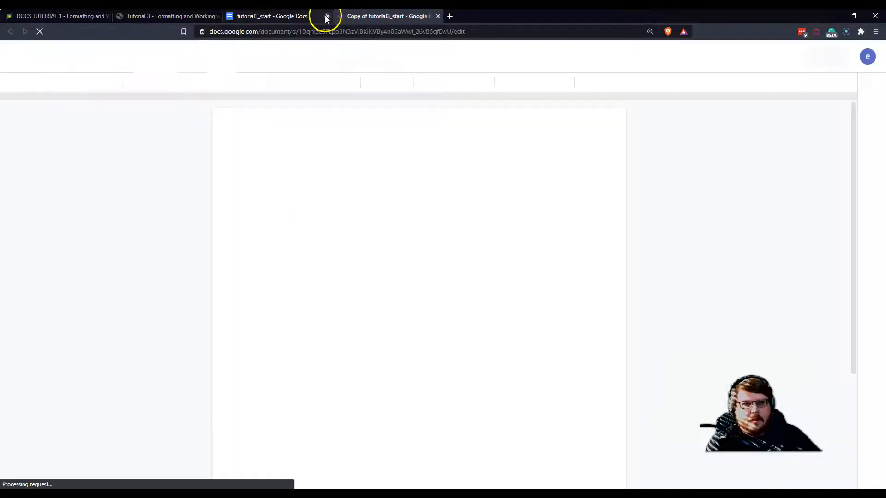
Step: Close the original tutorial3_start document and move the Tutorial 3 instructions page out into its own window
{"action": "left_click", "coordinate": [289, 16]}
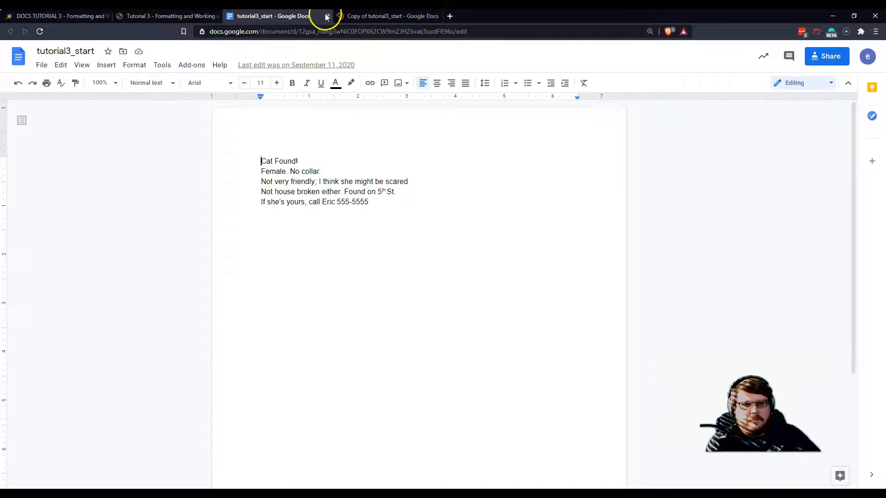
{"action": "left_click", "coordinate": [326, 17]}
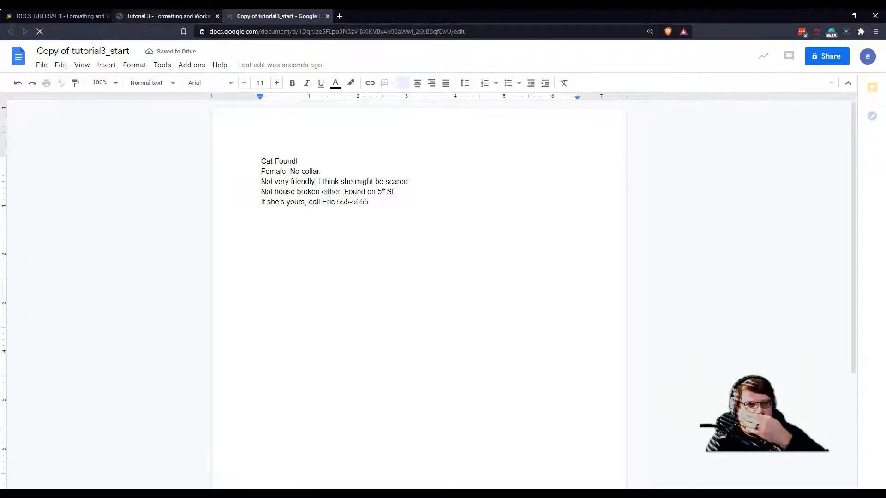
{"action": "left_click_drag", "start_coordinate": [137, 18], "coordinate": [0, 277]}
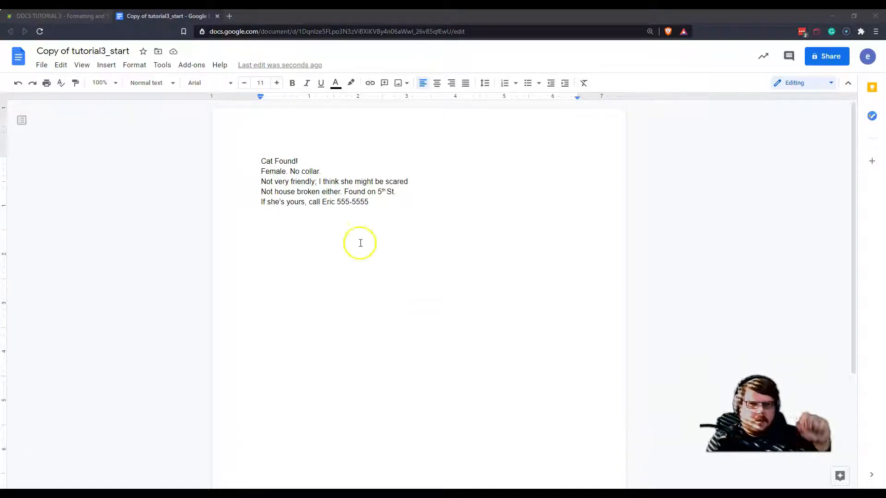
Step: Set the top, bottom, left and right page margins of the whole document to .5 inches
{"action": "left_click", "coordinate": [42, 67]}
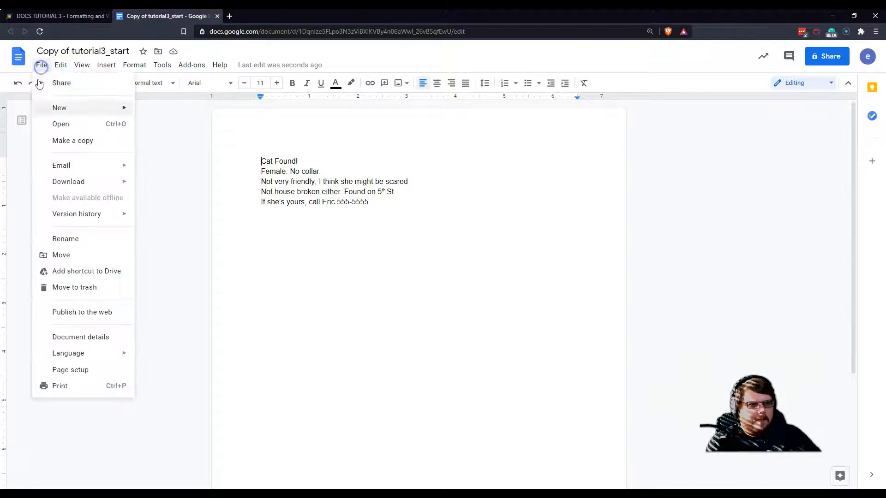
{"action": "left_click", "coordinate": [67, 375]}
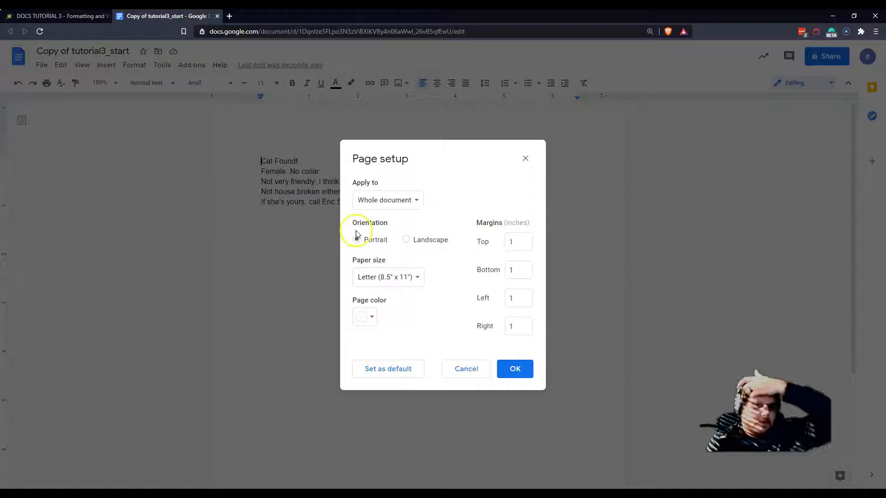
{"action": "left_click", "coordinate": [519, 242]}
{"action": "type", "text": ".5"}
{"action": "key", "text": "Tab"}
{"action": "type", "text": ".5"}
{"action": "key", "text": "Tab"}
{"action": "type", "text": ".5"}
{"action": "key", "text": "Tab"}
{"action": "type", "text": ".5"}
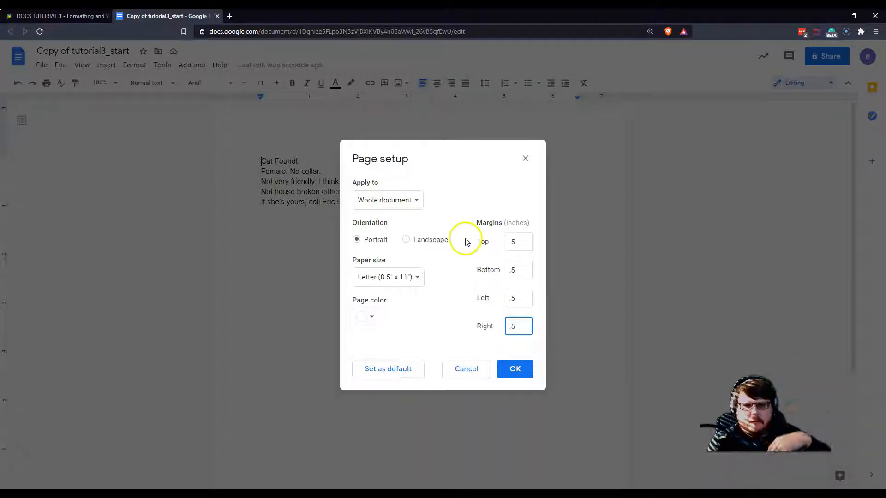
{"action": "left_click", "coordinate": [517, 372]}
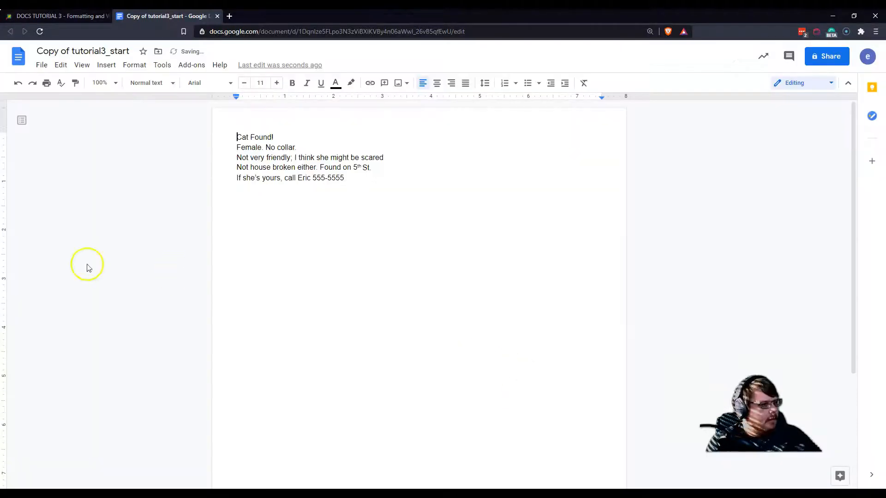
Step: Change the page orientation of the whole document to Landscape
{"action": "left_click", "coordinate": [42, 65]}
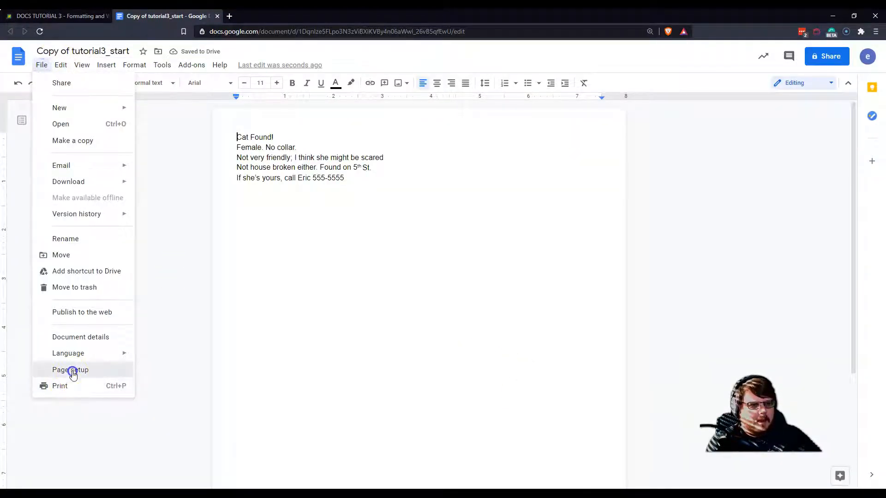
{"action": "left_click", "coordinate": [60, 369]}
{"action": "left_click", "coordinate": [408, 241]}
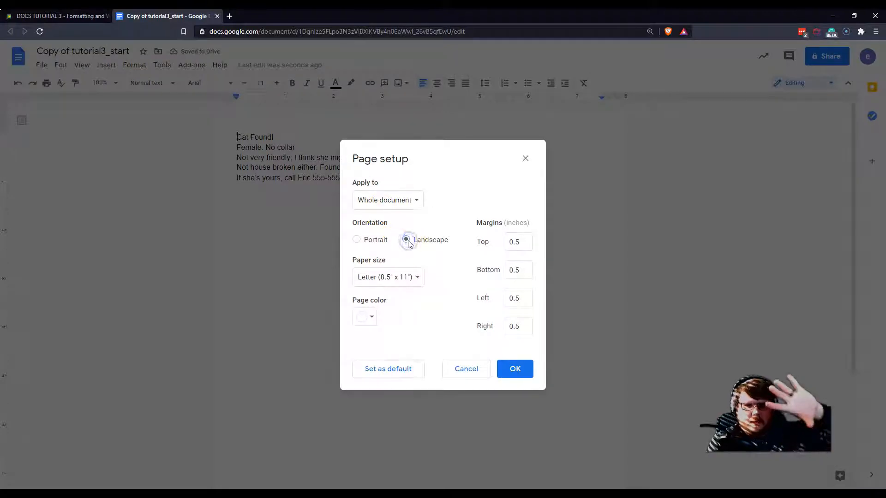
{"action": "left_click", "coordinate": [514, 369]}
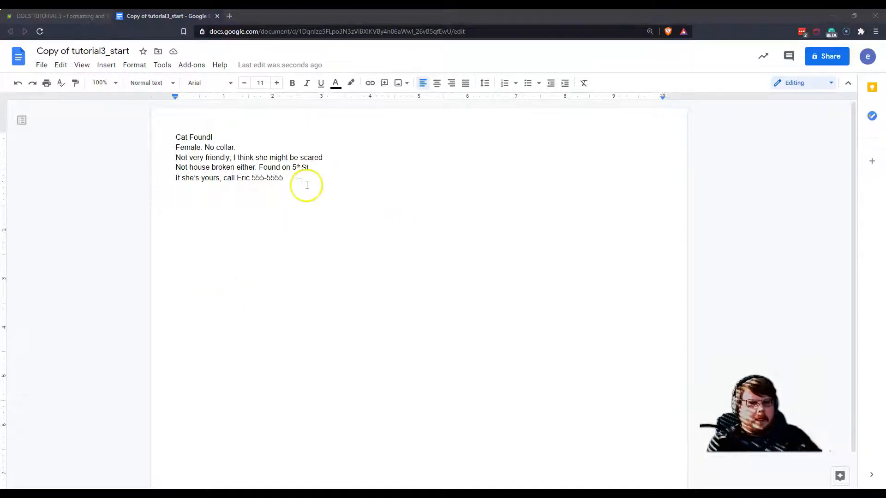
Step: Select all the flyer text and center-align it on the page
{"action": "left_click_drag", "start_coordinate": [322, 192], "coordinate": [159, 132]}
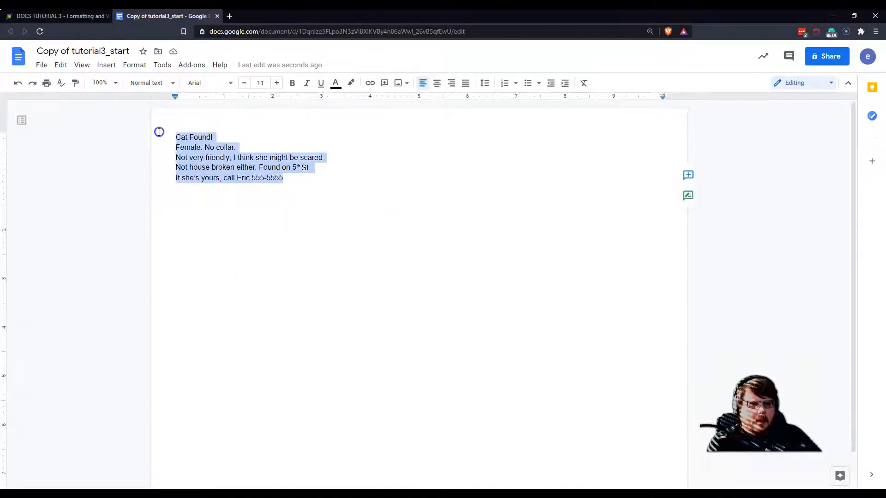
{"action": "left_click", "coordinate": [418, 268]}
{"action": "left_click_drag", "start_coordinate": [330, 198], "coordinate": [117, 109]}
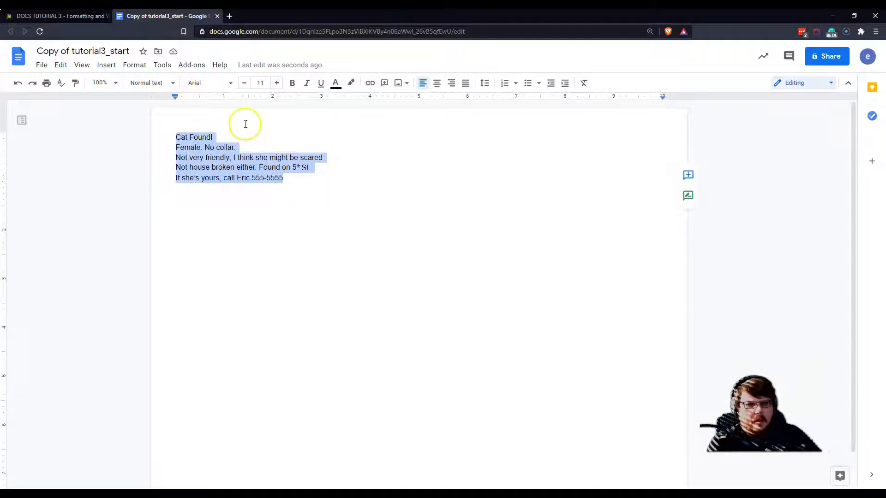
{"action": "left_click", "coordinate": [62, 66]}
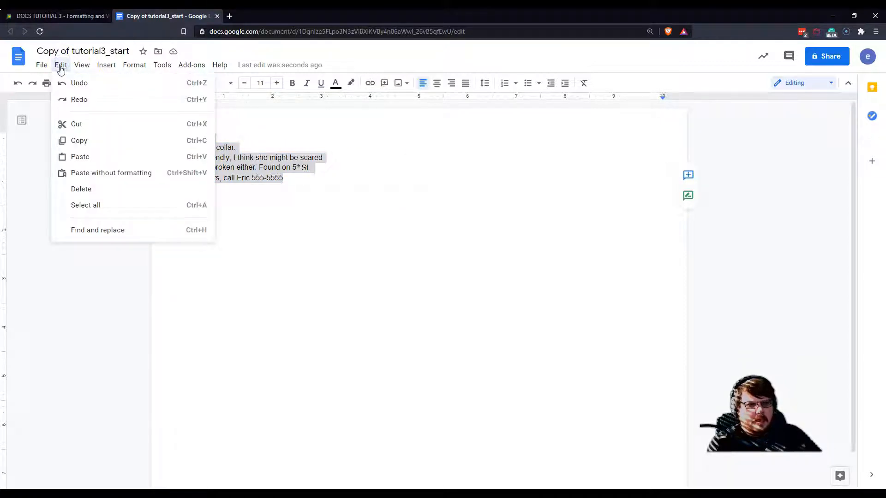
{"action": "left_click", "coordinate": [88, 208]}
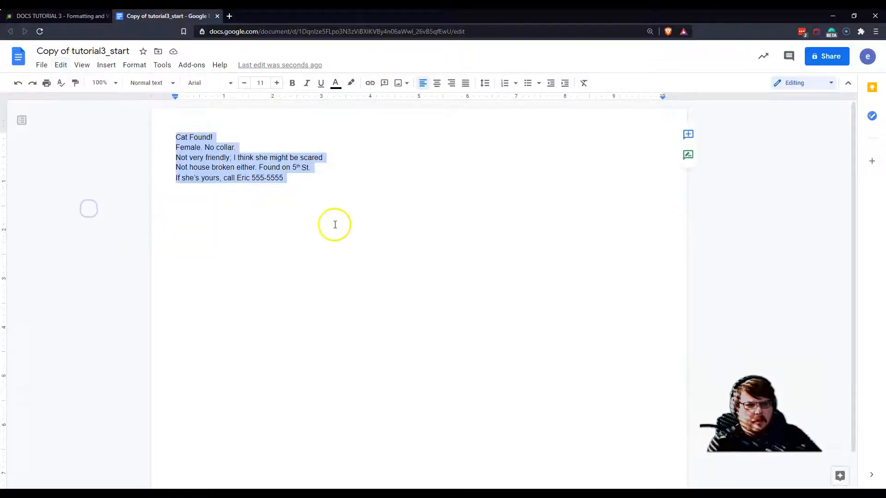
{"action": "left_click", "coordinate": [437, 83]}
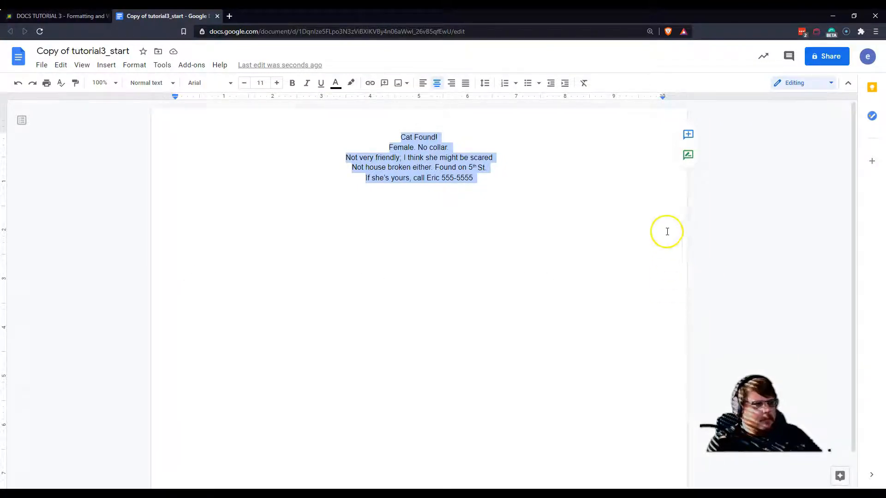
{"action": "scroll", "coordinate": [665, 231], "scroll_direction": "down", "scroll_amount": 1}
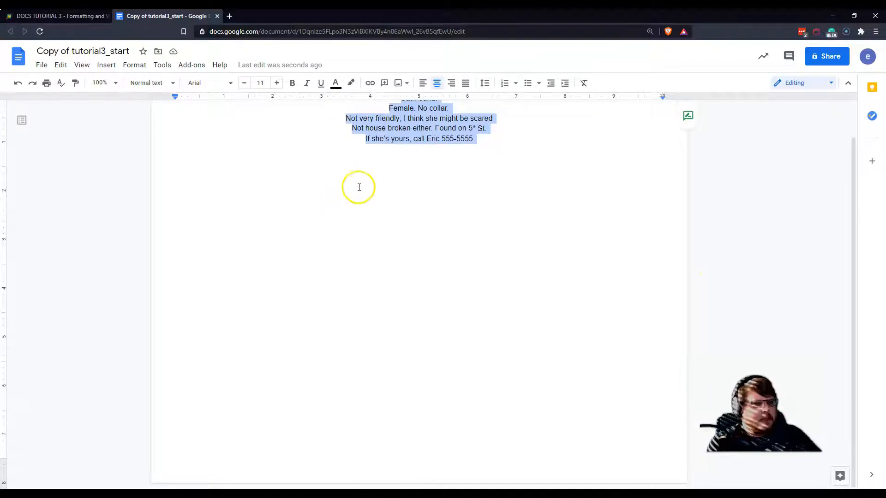
{"action": "scroll", "coordinate": [392, 164], "scroll_direction": "up", "scroll_amount": 1}
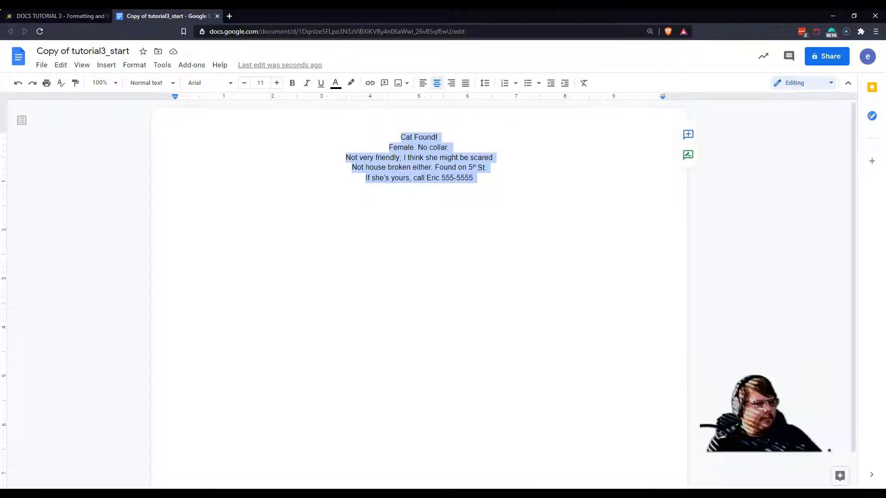
Step: Set the font size of the "Cat Found!" heading line to 48
{"action": "left_click", "coordinate": [421, 135]}
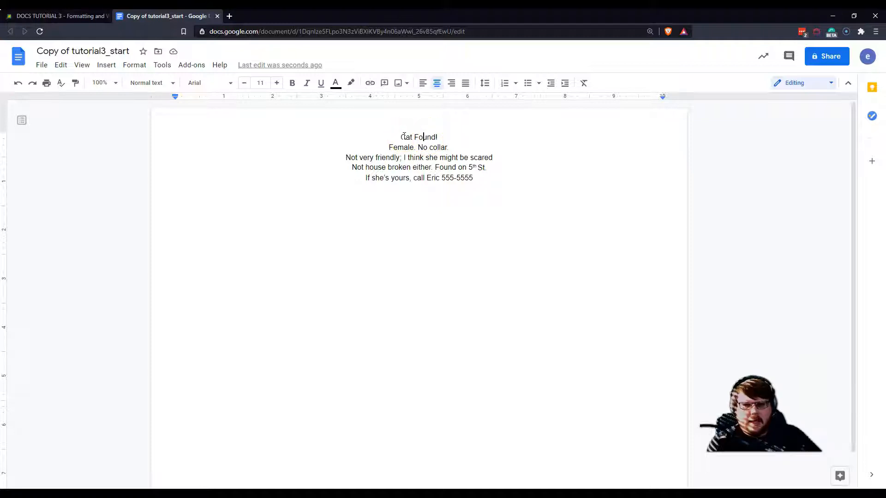
{"action": "double_click", "coordinate": [422, 138]}
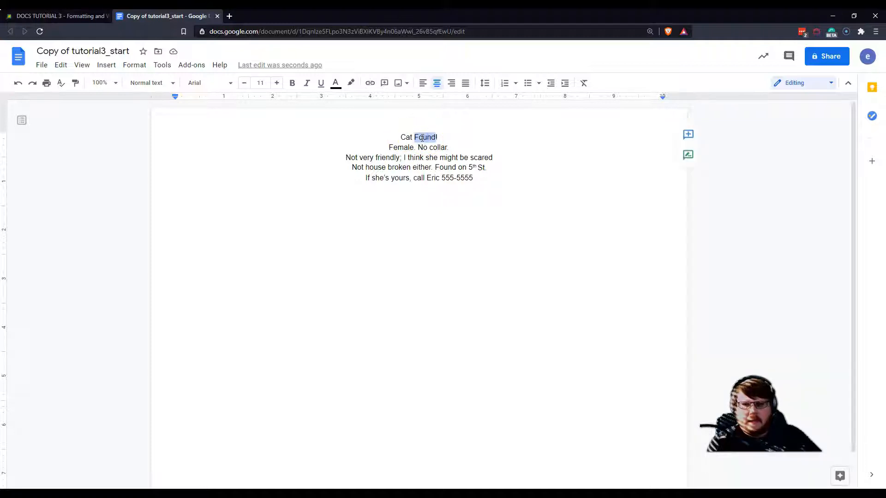
{"action": "triple_click", "coordinate": [406, 137]}
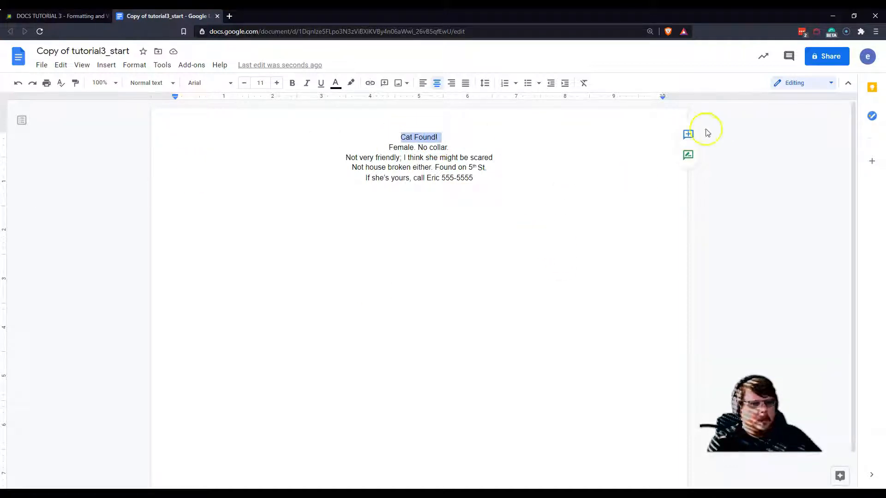
{"action": "left_click", "coordinate": [427, 138]}
{"action": "double_click", "coordinate": [426, 137]}
{"action": "left_click", "coordinate": [427, 137]}
{"action": "triple_click", "coordinate": [427, 137]}
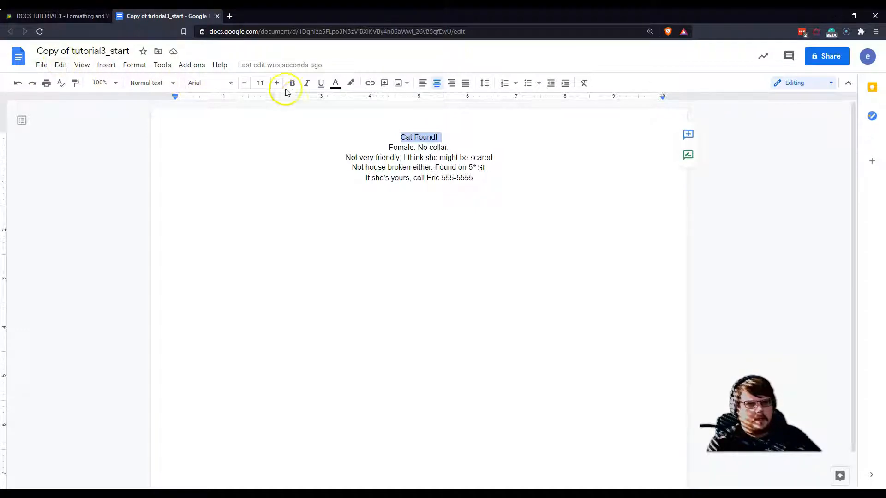
{"action": "left_click", "coordinate": [268, 84]}
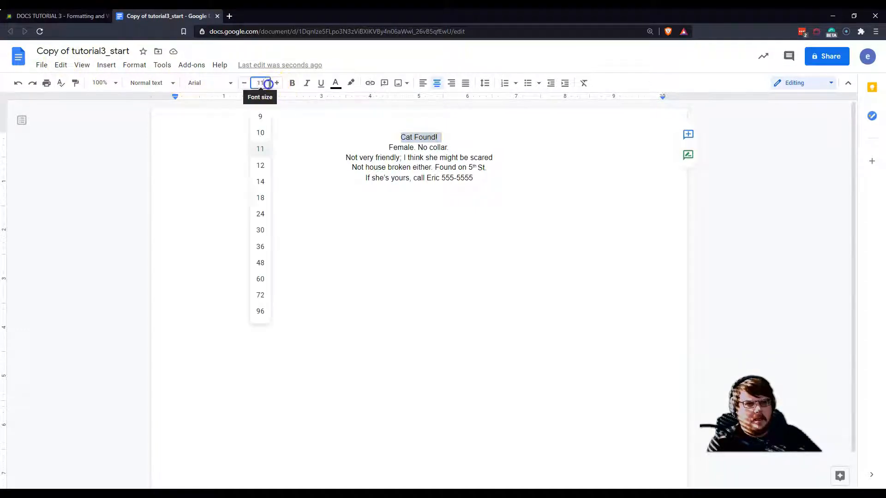
{"action": "left_click", "coordinate": [261, 258]}
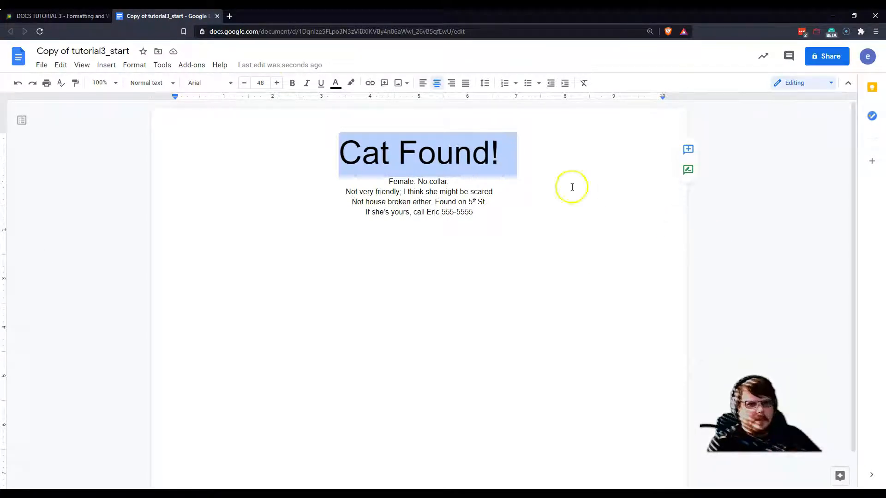
Step: Set the font size of the four lines below the "Cat Found!" heading to 36
{"action": "left_click", "coordinate": [386, 181]}
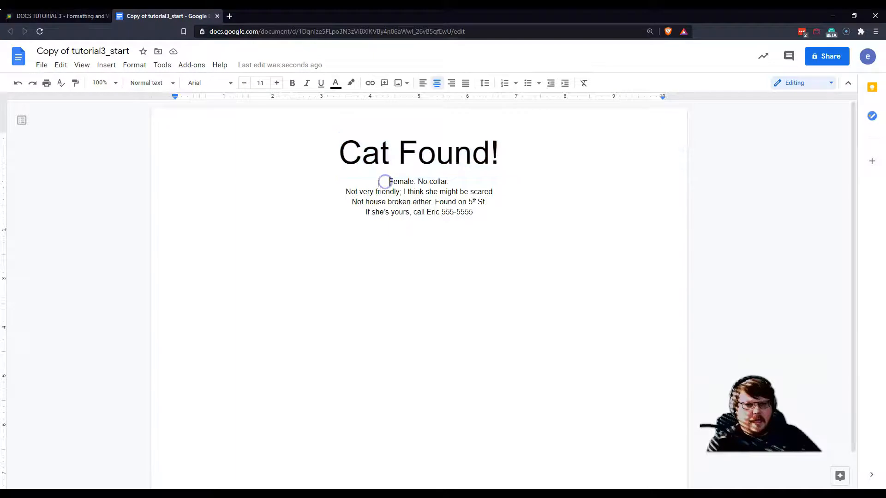
{"action": "triple_click", "coordinate": [403, 181]}
{"action": "left_click_drag", "start_coordinate": [403, 181], "coordinate": [421, 243]}
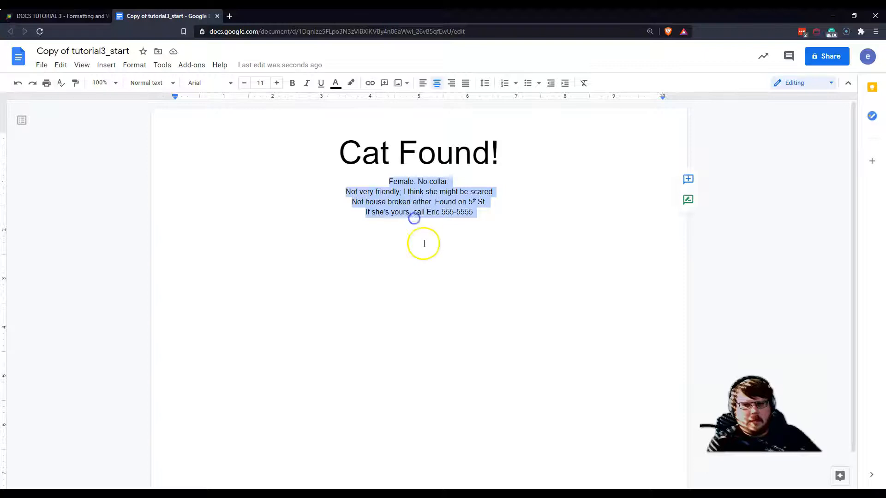
{"action": "left_click", "coordinate": [499, 213]}
{"action": "left_click_drag", "start_coordinate": [398, 186], "coordinate": [378, 184]}
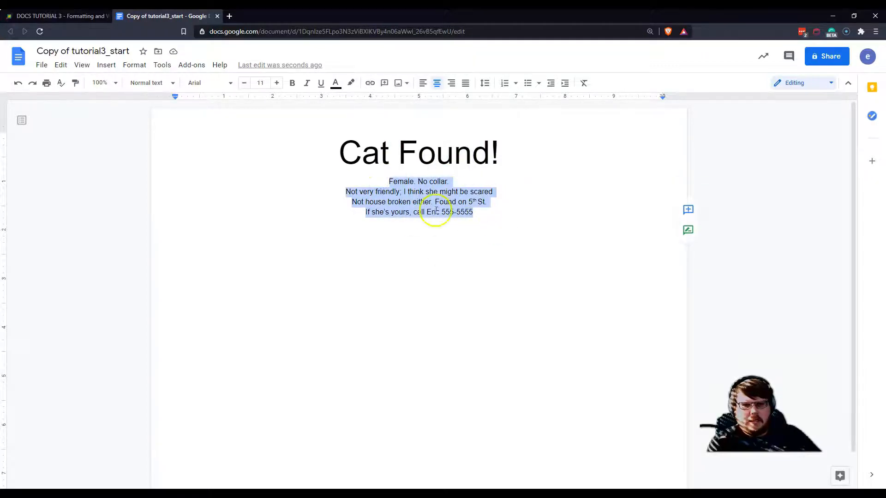
{"action": "left_click", "coordinate": [261, 83]}
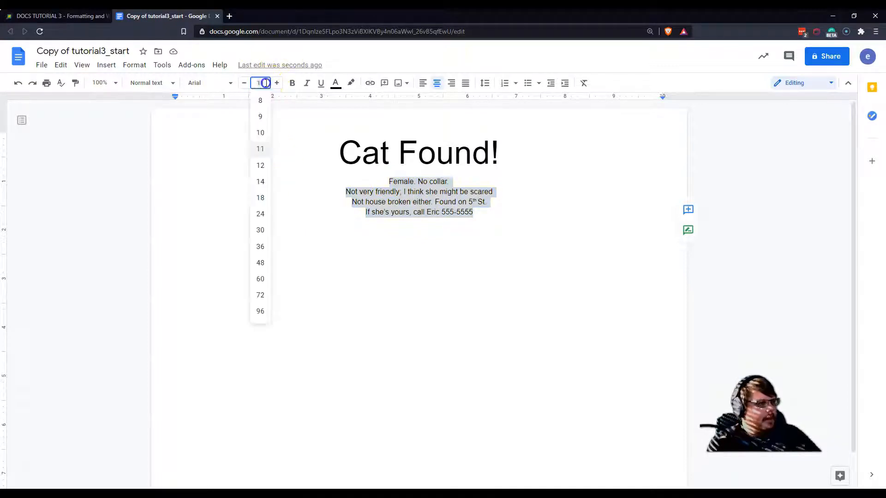
{"action": "left_click", "coordinate": [265, 246]}
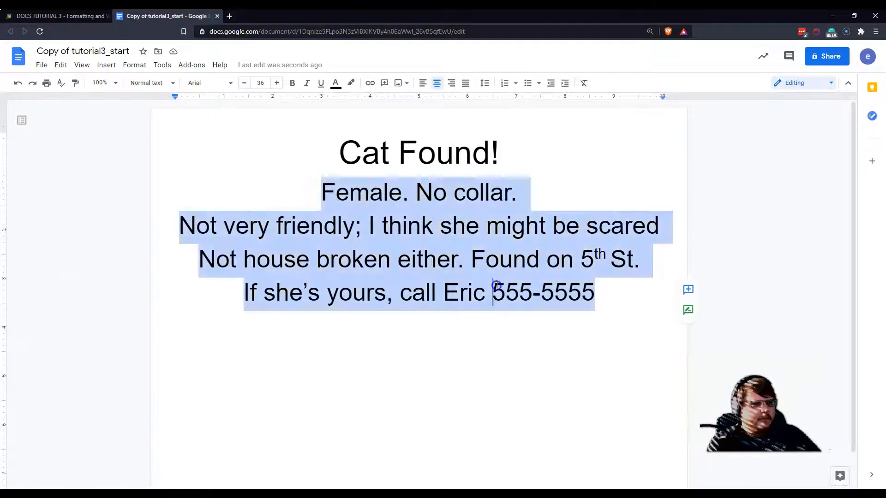
{"action": "left_click", "coordinate": [489, 314]}
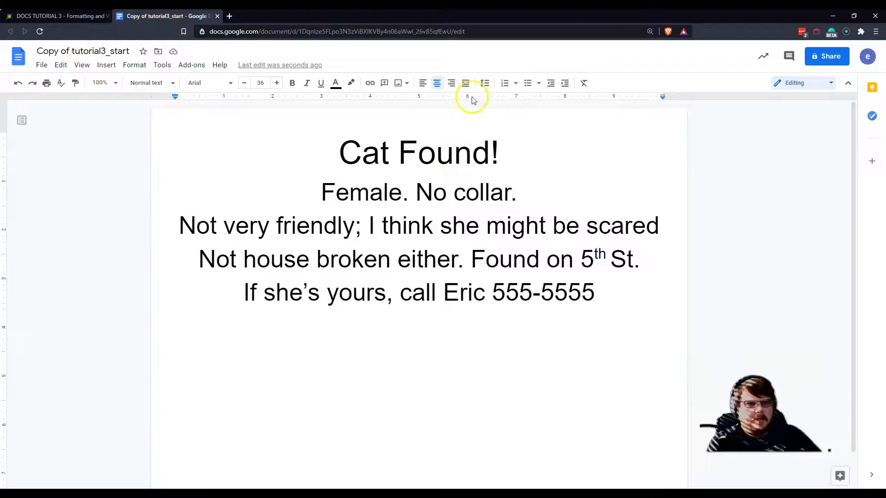
Step: Change the text color of the "Female. No collar." line to dark blue
{"action": "left_click", "coordinate": [336, 85]}
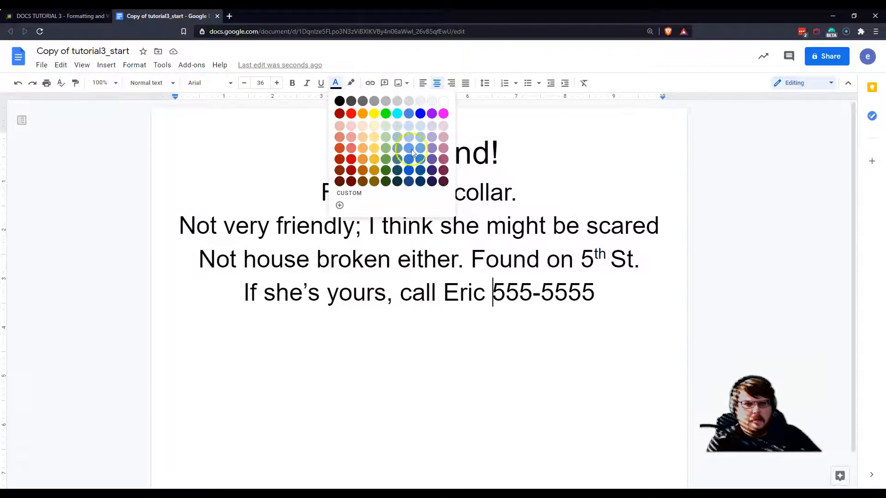
{"action": "left_click", "coordinate": [390, 261]}
{"action": "triple_click", "coordinate": [349, 197]}
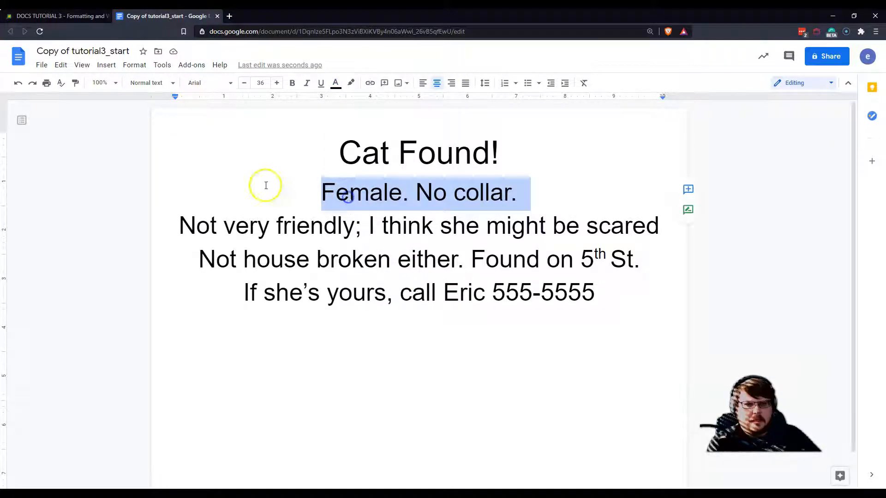
{"action": "left_click", "coordinate": [335, 83]}
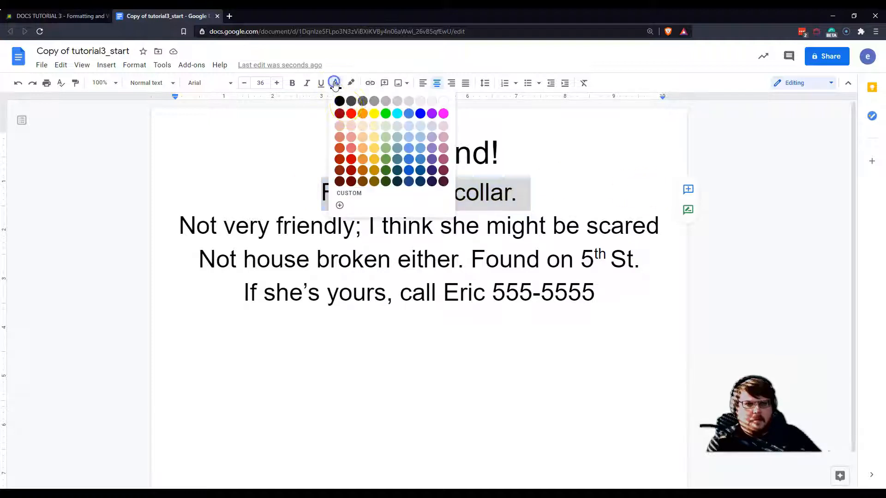
{"action": "left_click", "coordinate": [421, 174]}
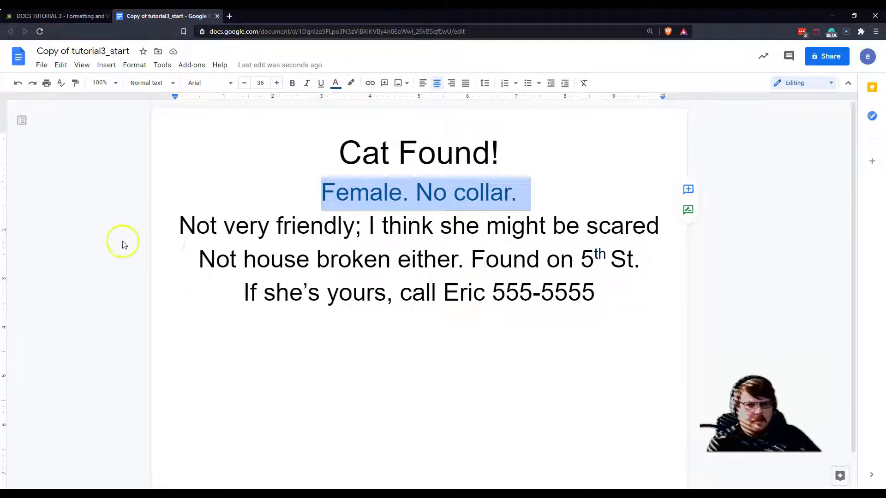
Step: Change the text color of the last three flyer lines, starting at "Not very friendly", to dark orange
{"action": "left_click_drag", "start_coordinate": [323, 230], "coordinate": [328, 290]}
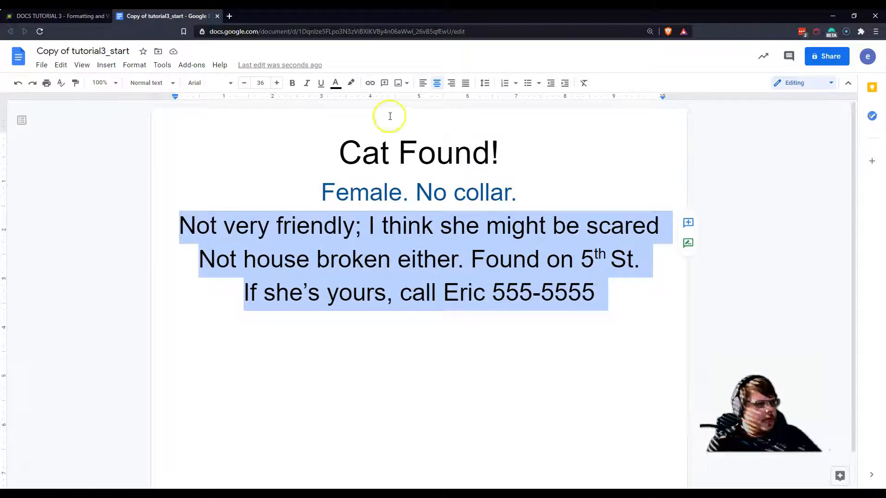
{"action": "left_click", "coordinate": [335, 83]}
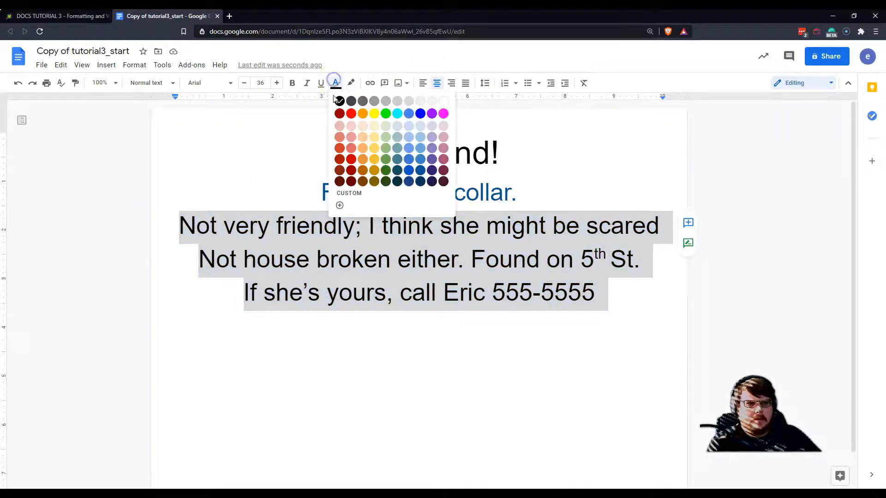
{"action": "left_click", "coordinate": [363, 171]}
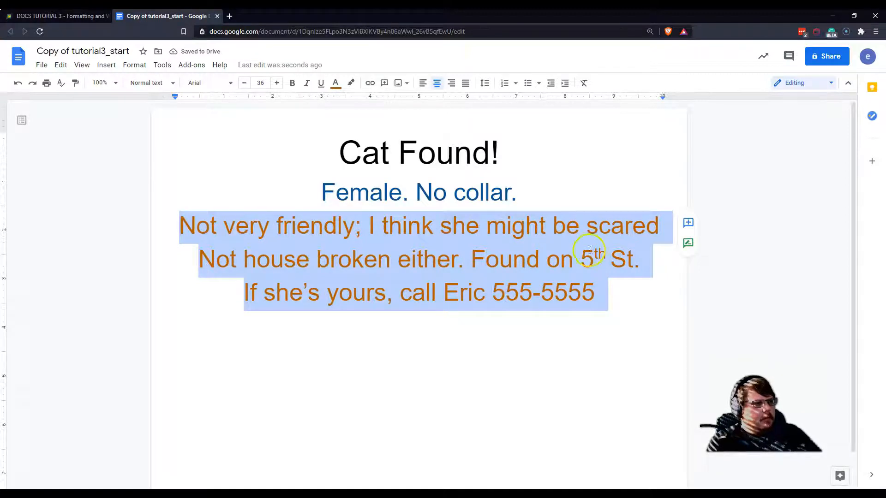
{"action": "left_click", "coordinate": [316, 241]}
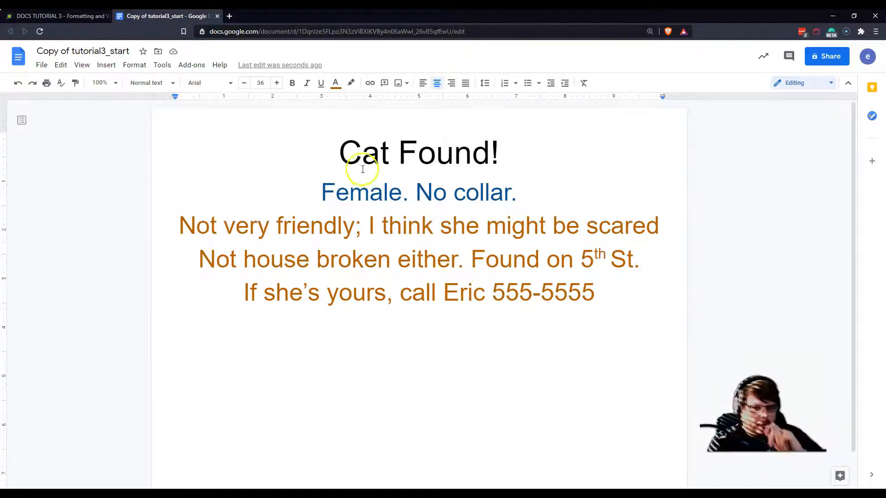
Step: Select the "Cat Found!" heading and choose top, bottom, left and right paragraph borders for it in Borders and shading
{"action": "double_click", "coordinate": [351, 153]}
{"action": "left_click_drag", "start_coordinate": [450, 153], "coordinate": [532, 149]}
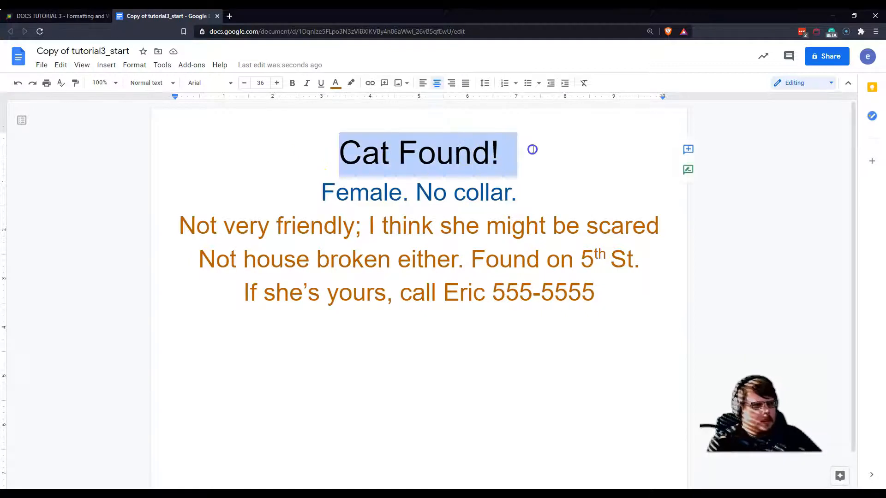
{"action": "triple_click", "coordinate": [382, 153]}
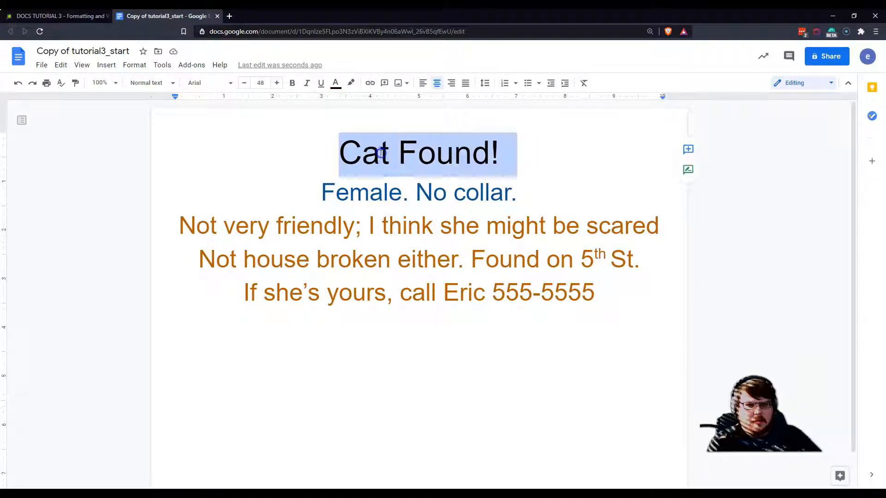
{"action": "left_click", "coordinate": [455, 158]}
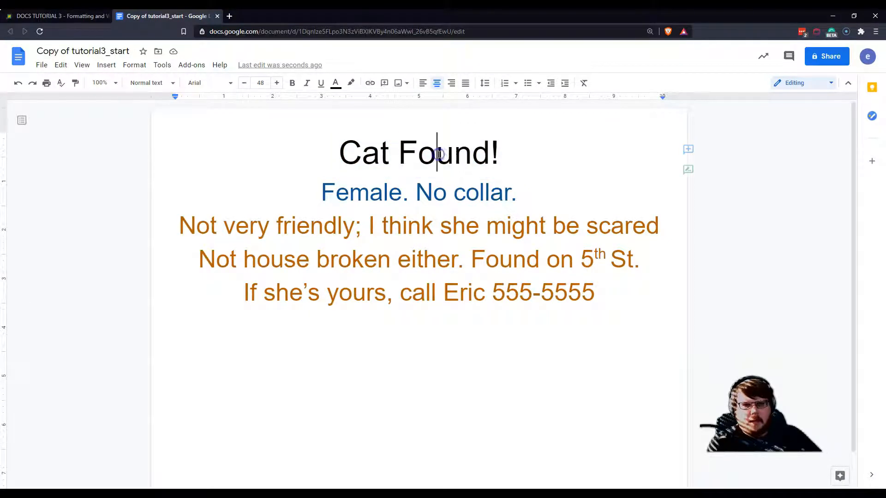
{"action": "triple_click", "coordinate": [439, 154]}
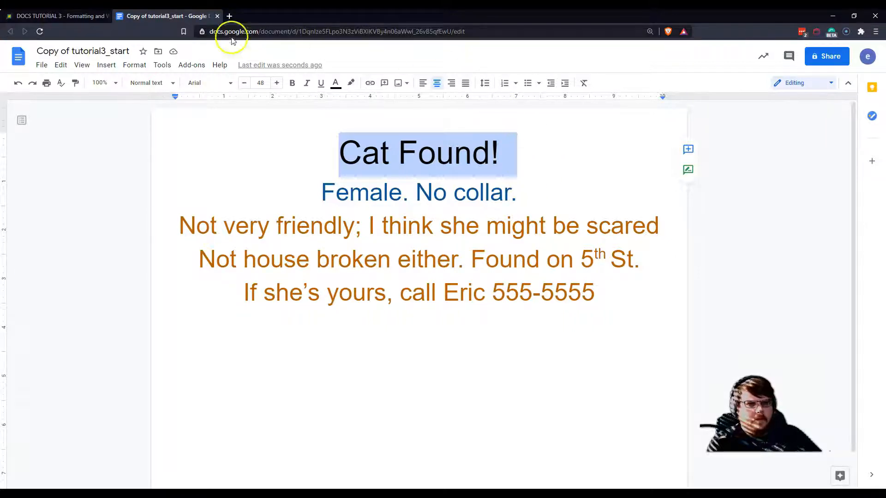
{"action": "left_click", "coordinate": [138, 65]}
{"action": "mouse_move", "coordinate": [160, 106]}
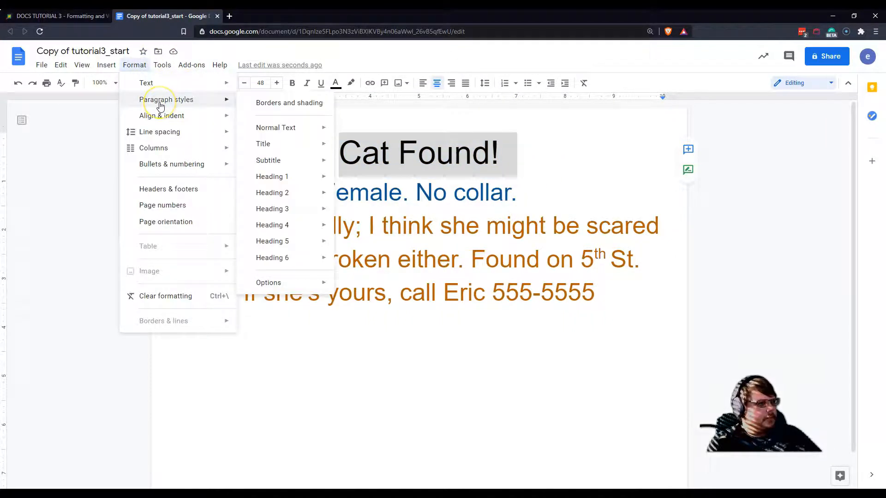
{"action": "left_click", "coordinate": [300, 105]}
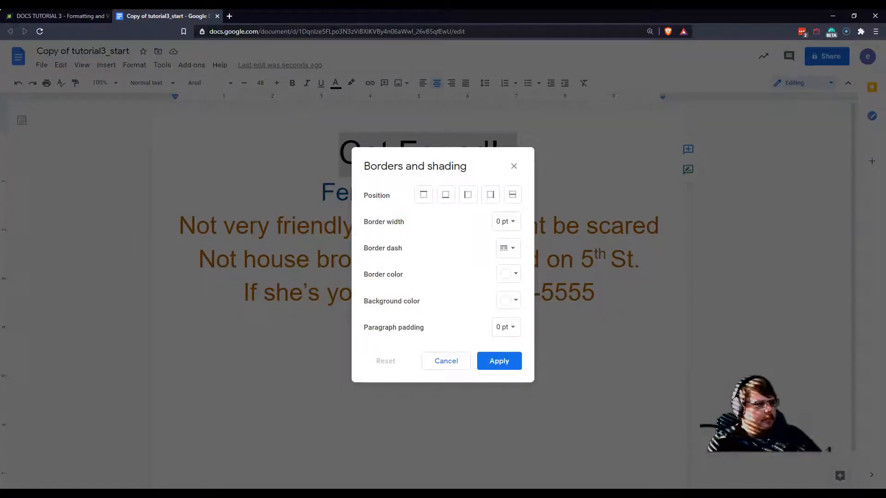
{"action": "left_click", "coordinate": [424, 194]}
{"action": "left_click", "coordinate": [445, 194]}
{"action": "left_click", "coordinate": [467, 194]}
{"action": "left_click", "coordinate": [490, 194]}
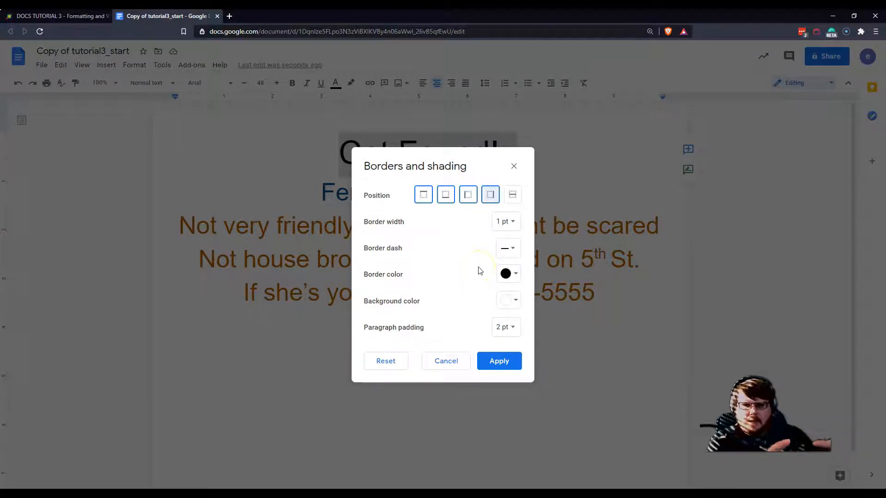
Step: Set the heading's border width to 2.25 pt and its border color to dark blue
{"action": "left_click", "coordinate": [516, 220]}
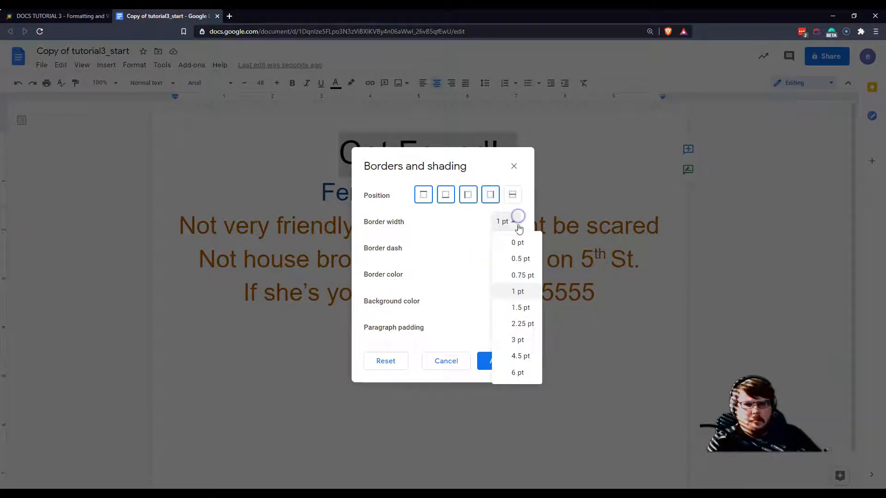
{"action": "left_click", "coordinate": [522, 324]}
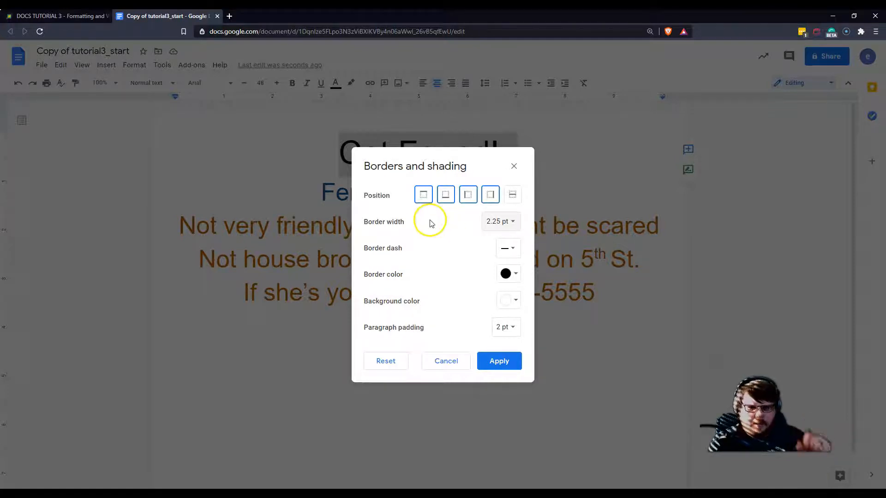
{"action": "left_click", "coordinate": [513, 275]}
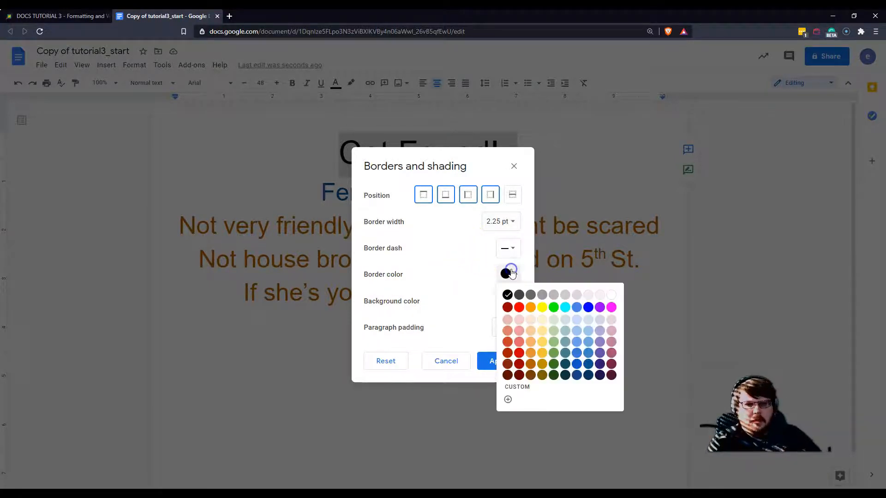
{"action": "left_click", "coordinate": [588, 366]}
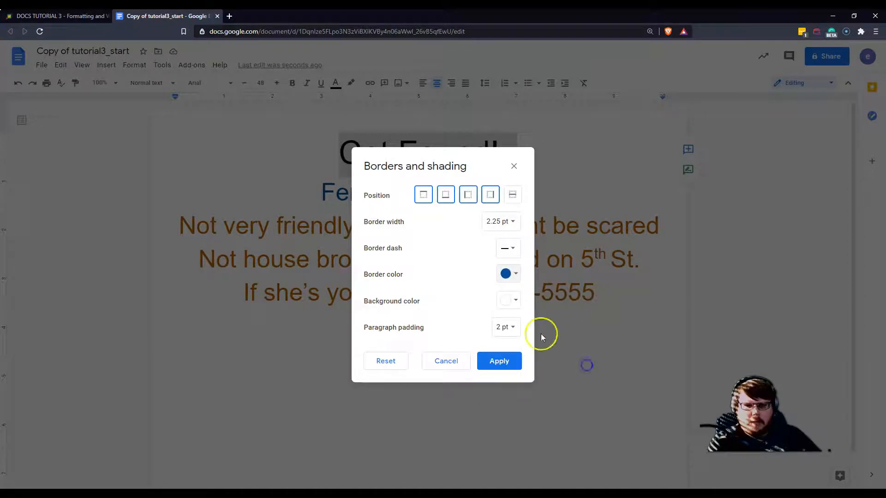
Step: Set the heading's background color to dark orange and apply the borders and shading
{"action": "left_click", "coordinate": [509, 302]}
{"action": "left_click", "coordinate": [372, 302]}
{"action": "left_click", "coordinate": [400, 304]}
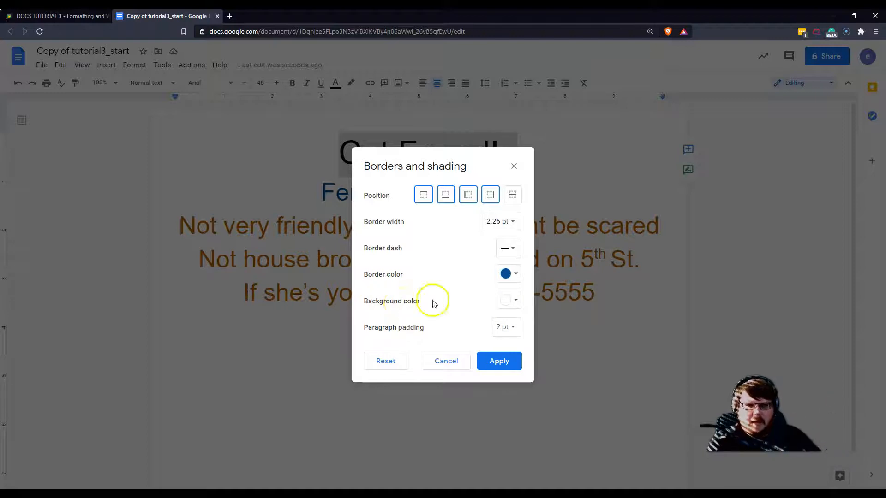
{"action": "left_click", "coordinate": [513, 301]}
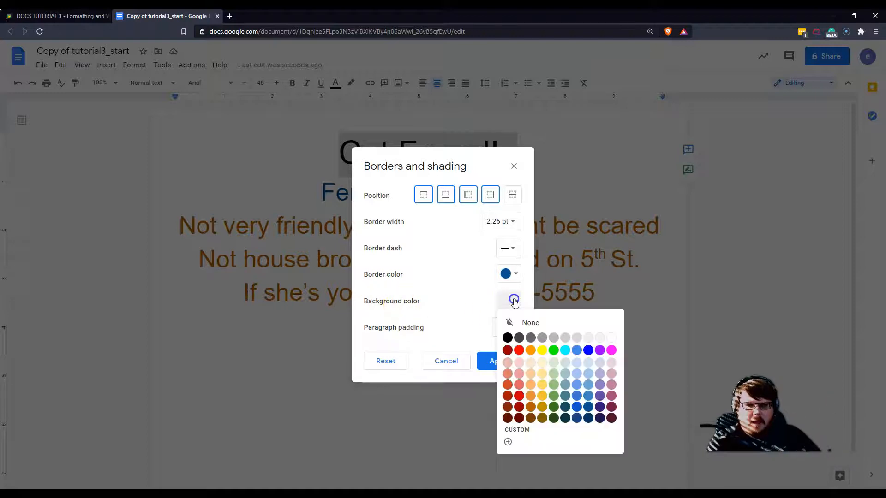
{"action": "left_click", "coordinate": [534, 408]}
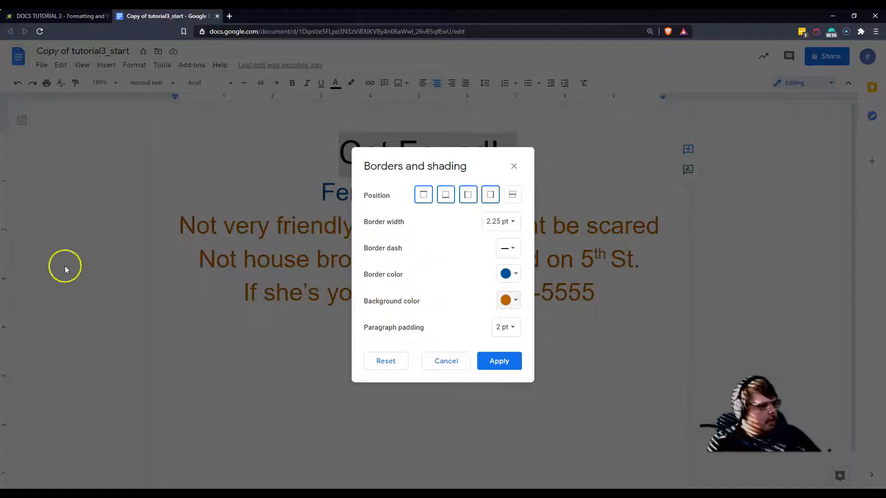
{"action": "left_click", "coordinate": [499, 361]}
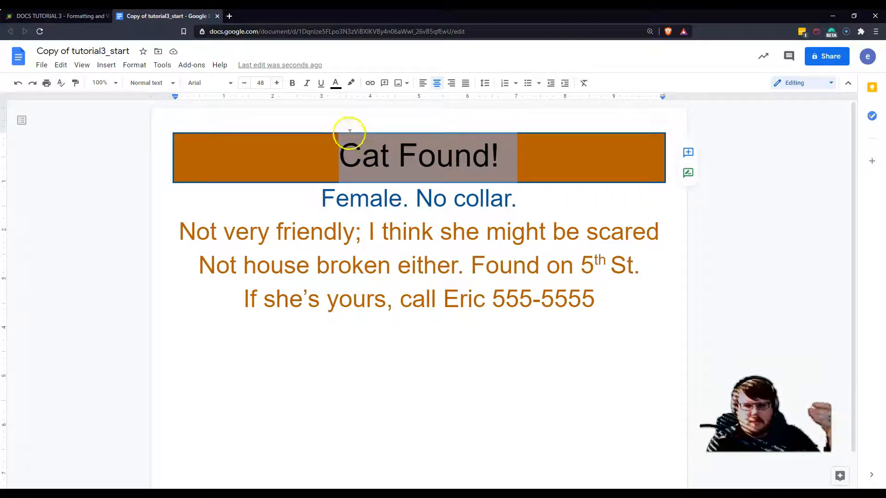
Step: Change the text color of the "Cat Found!" heading to white
{"action": "left_click", "coordinate": [336, 83]}
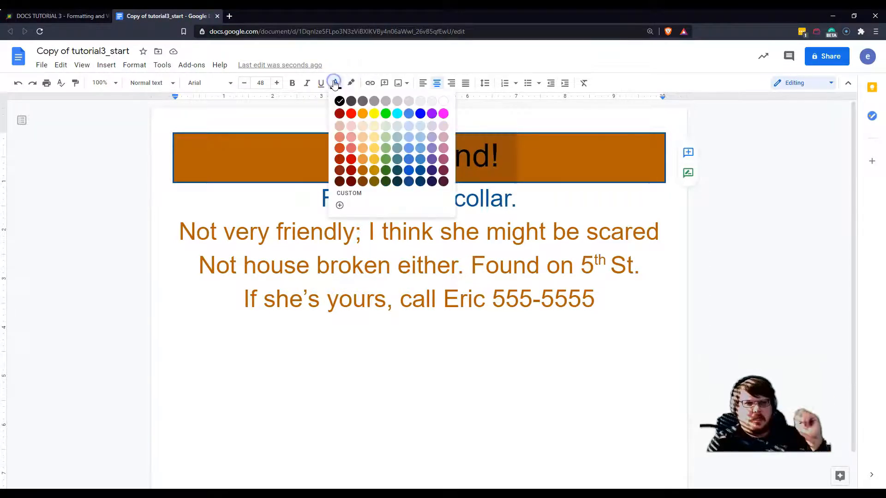
{"action": "left_click", "coordinate": [441, 102]}
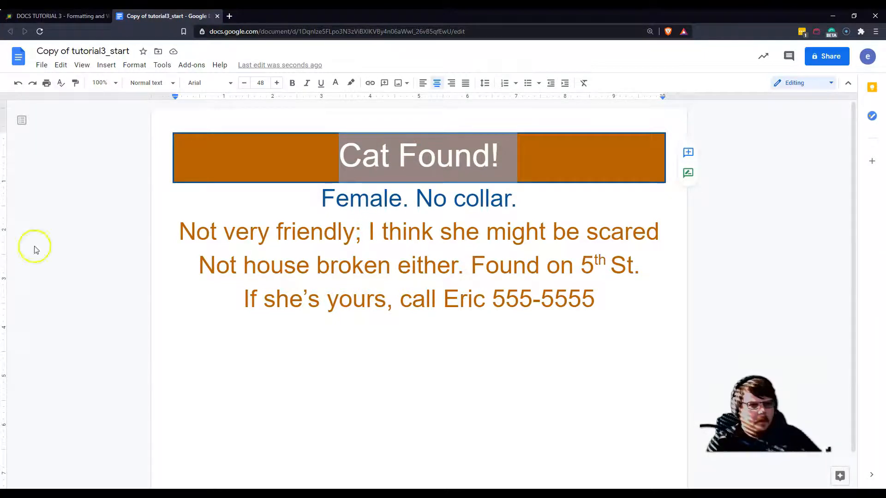
{"action": "left_click", "coordinate": [453, 231]}
{"action": "left_click_drag", "start_coordinate": [304, 130], "coordinate": [560, 157]}
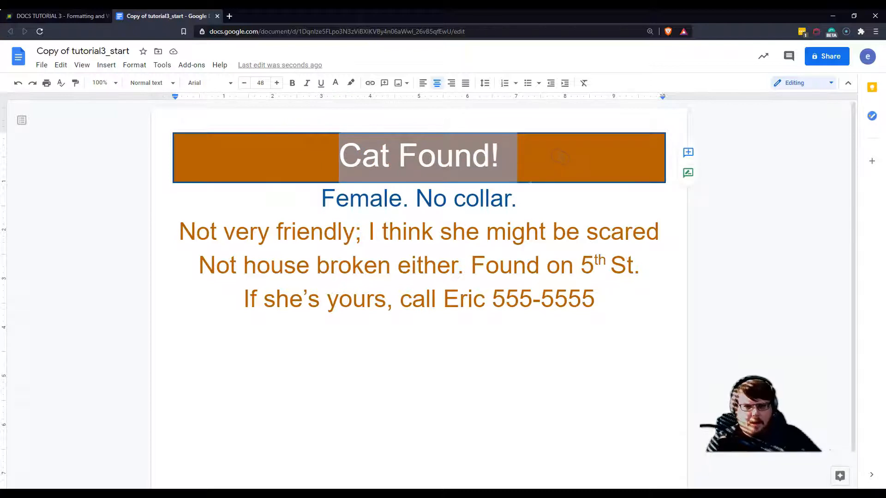
{"action": "left_click_drag", "start_coordinate": [231, 304], "coordinate": [670, 298]}
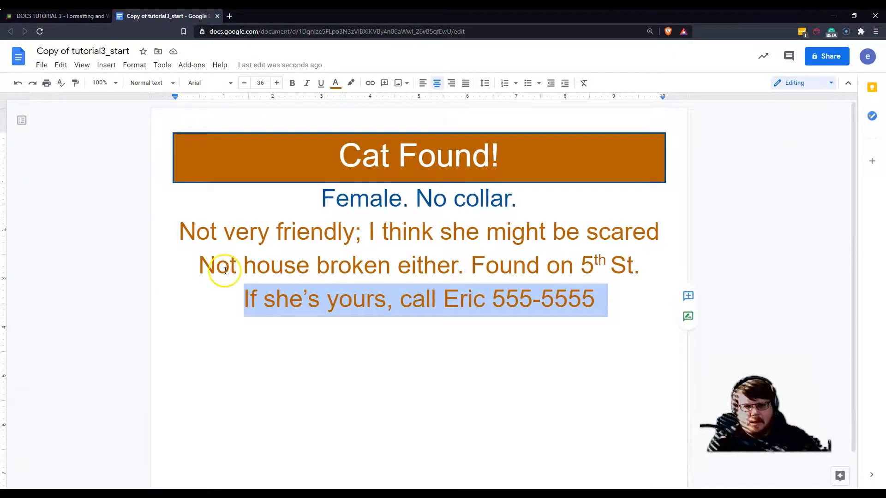
{"action": "left_click", "coordinate": [242, 302]}
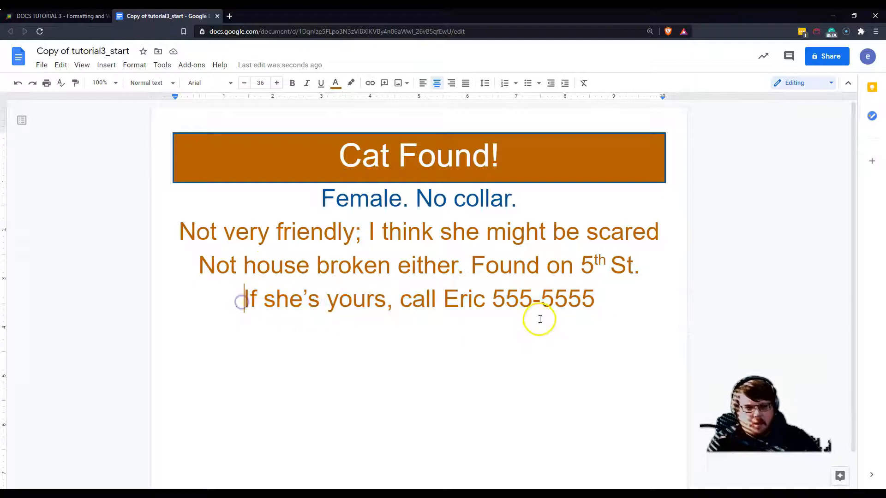
{"action": "triple_click", "coordinate": [531, 305]}
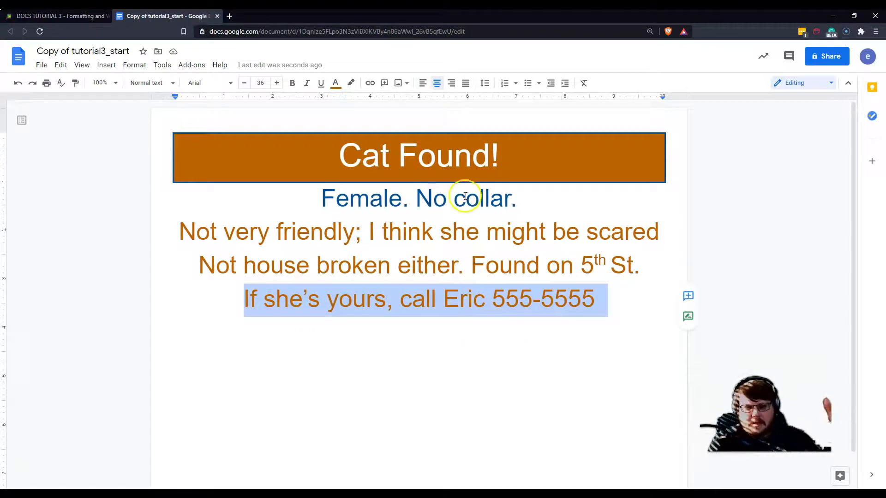
{"action": "triple_click", "coordinate": [411, 150]}
{"action": "double_click", "coordinate": [433, 304]}
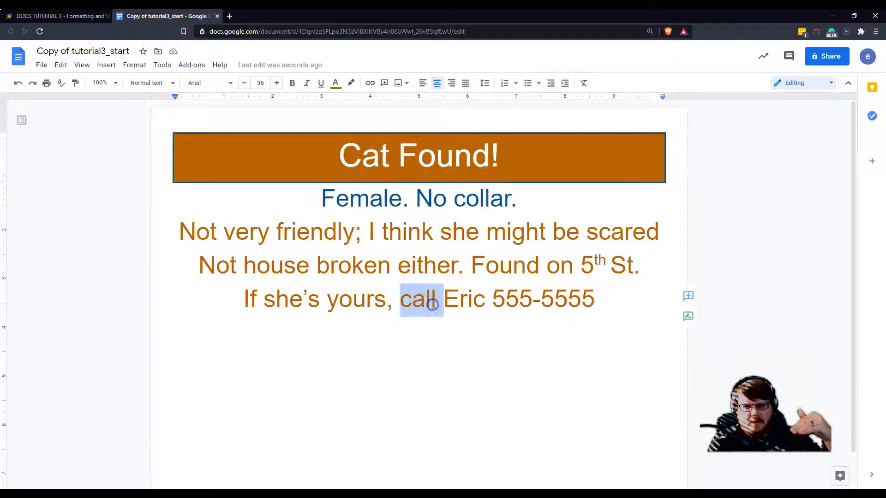
{"action": "triple_click", "coordinate": [432, 304]}
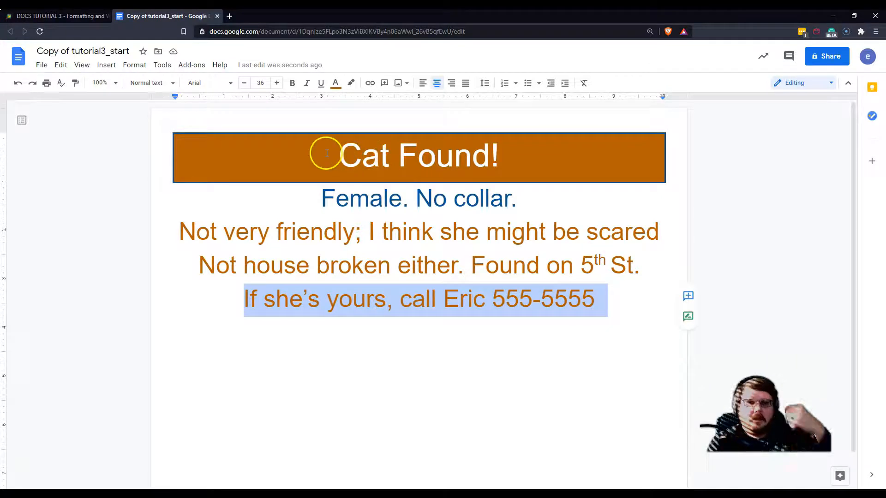
{"action": "left_click_drag", "start_coordinate": [327, 153], "coordinate": [506, 166]}
{"action": "left_click_drag", "start_coordinate": [229, 298], "coordinate": [707, 298]}
{"action": "left_click_drag", "start_coordinate": [333, 154], "coordinate": [612, 149]}
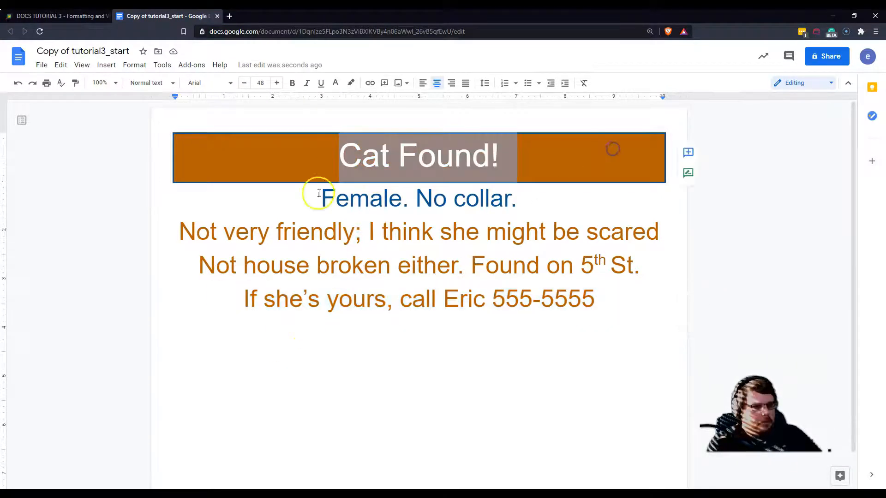
{"action": "left_click", "coordinate": [249, 155]}
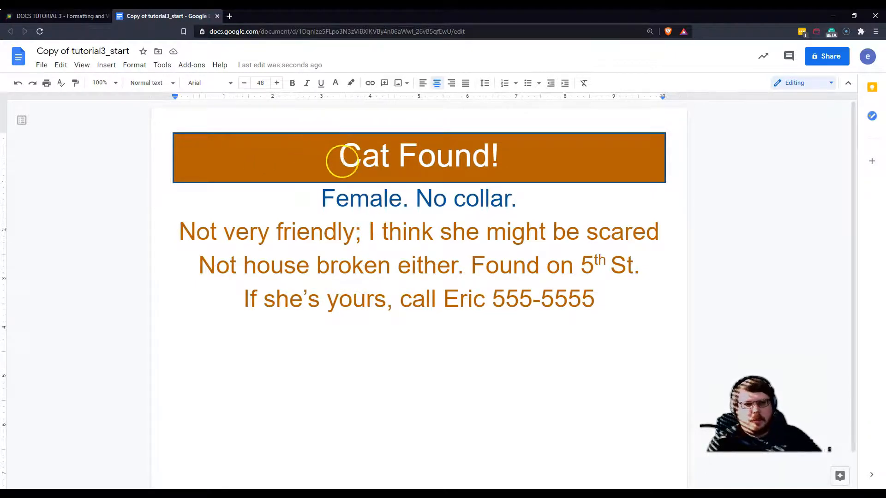
Step: Copy the "Cat Found!" heading's formatting onto the last flyer line with Paint format
{"action": "left_click_drag", "start_coordinate": [321, 158], "coordinate": [563, 155]}
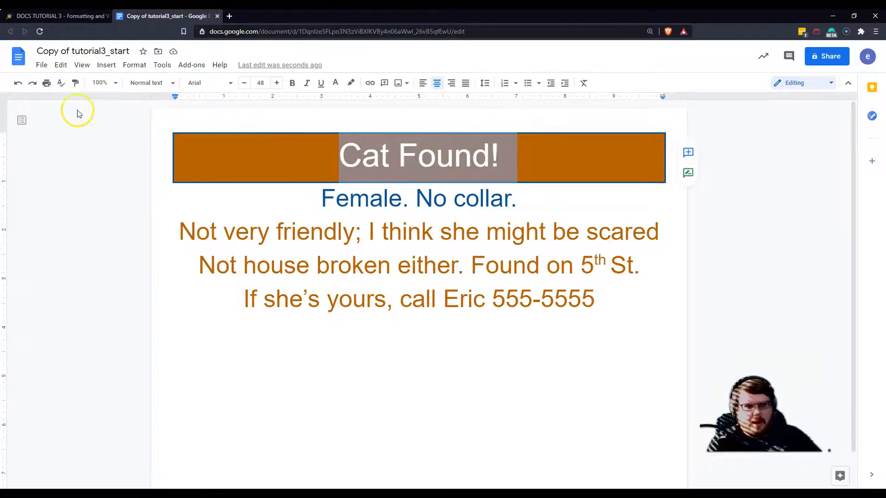
{"action": "left_click", "coordinate": [75, 84]}
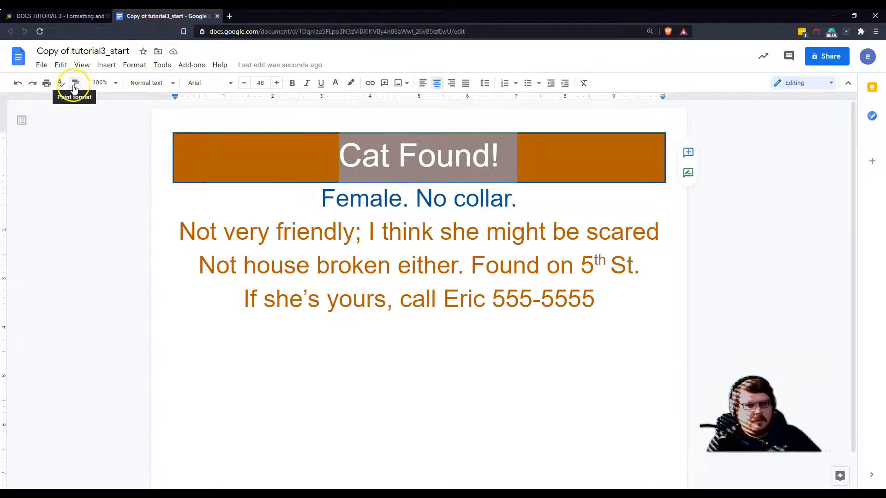
{"action": "left_click", "coordinate": [75, 85]}
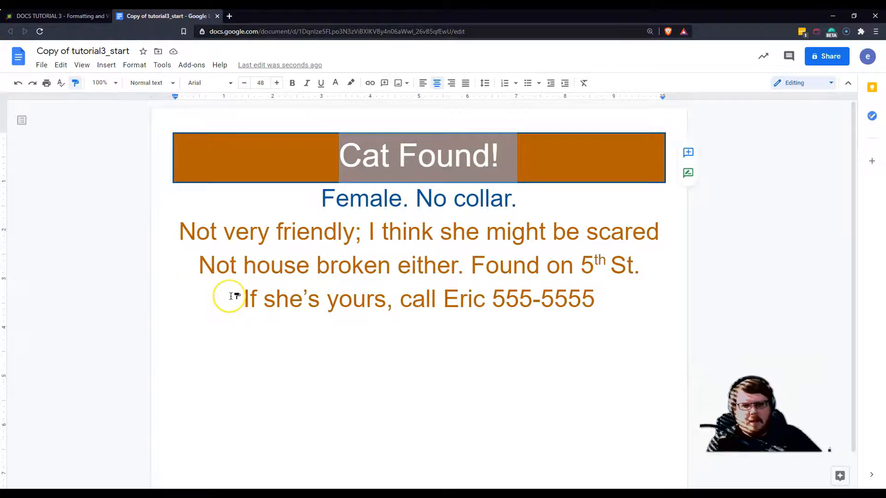
{"action": "left_click", "coordinate": [231, 296]}
{"action": "left_click_drag", "start_coordinate": [231, 296], "coordinate": [622, 296]}
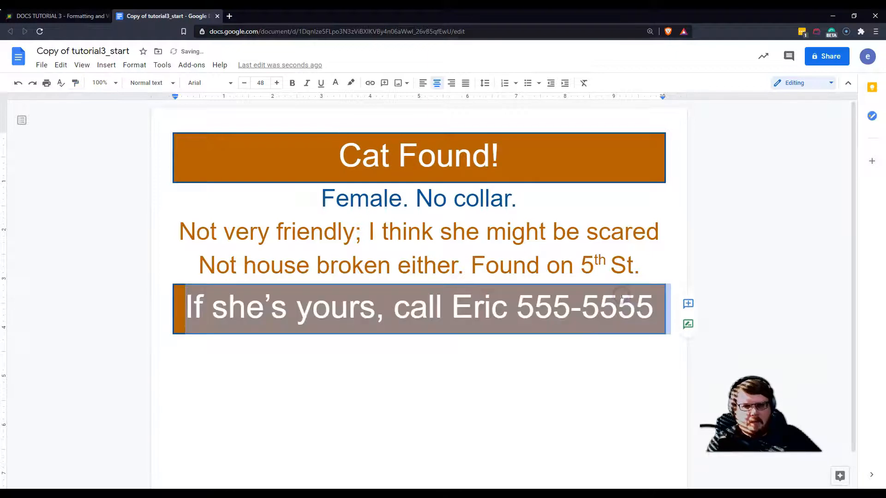
{"action": "left_click", "coordinate": [584, 395]}
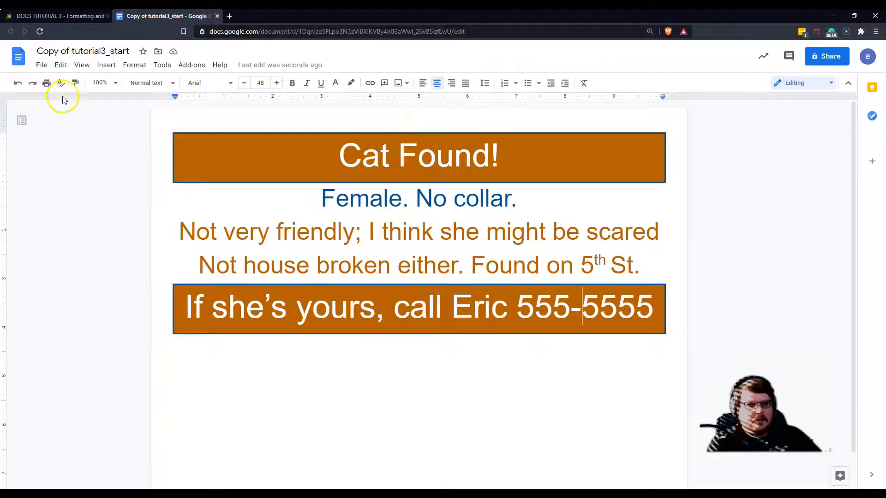
Step: Undo the formatting painted onto the last flyer line
{"action": "left_click", "coordinate": [60, 64]}
{"action": "left_click", "coordinate": [67, 100]}
{"action": "left_click", "coordinate": [355, 177]}
Step: Use Paint format to apply the heading's white text, orange shading and blue border to the contact line at the end of the flyer
{"action": "left_click_drag", "start_coordinate": [311, 152], "coordinate": [554, 142]}
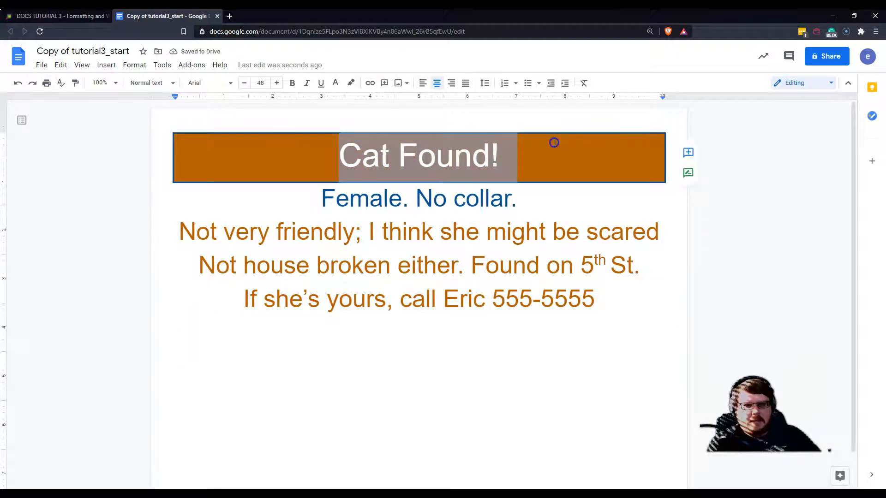
{"action": "left_click_drag", "start_coordinate": [322, 150], "coordinate": [610, 160]}
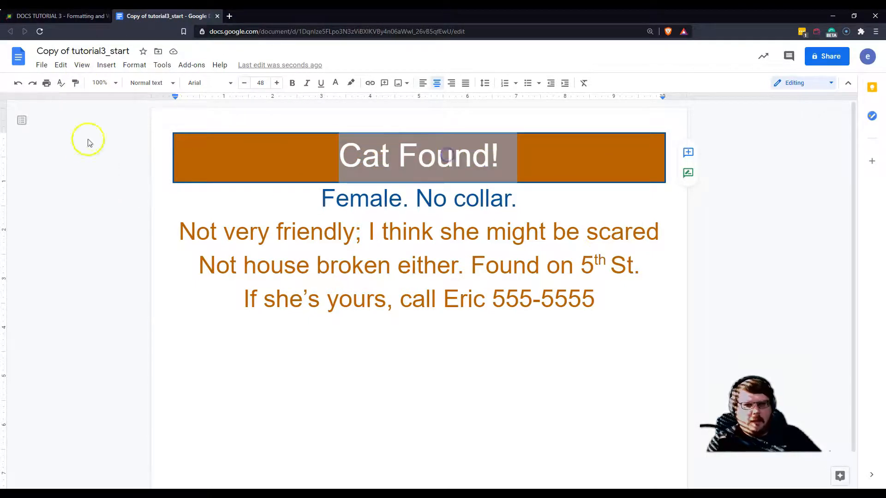
{"action": "left_click", "coordinate": [75, 87]}
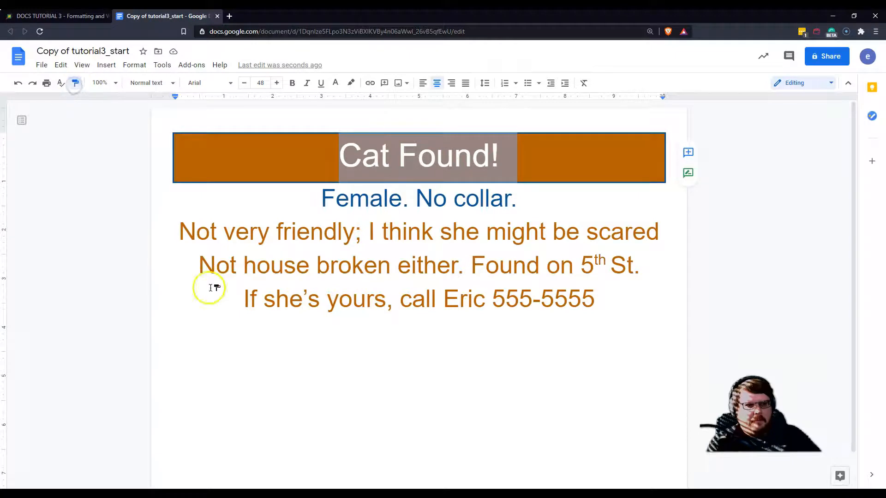
{"action": "left_click_drag", "start_coordinate": [206, 293], "coordinate": [705, 312]}
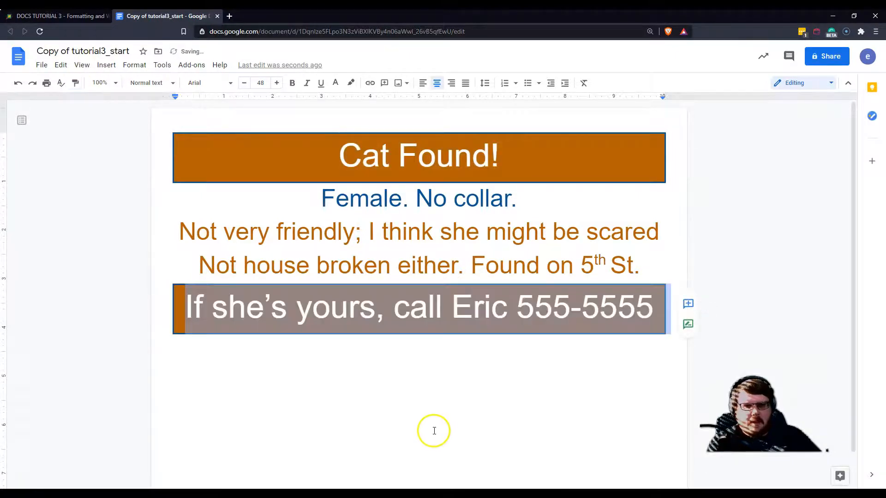
{"action": "left_click", "coordinate": [366, 327]}
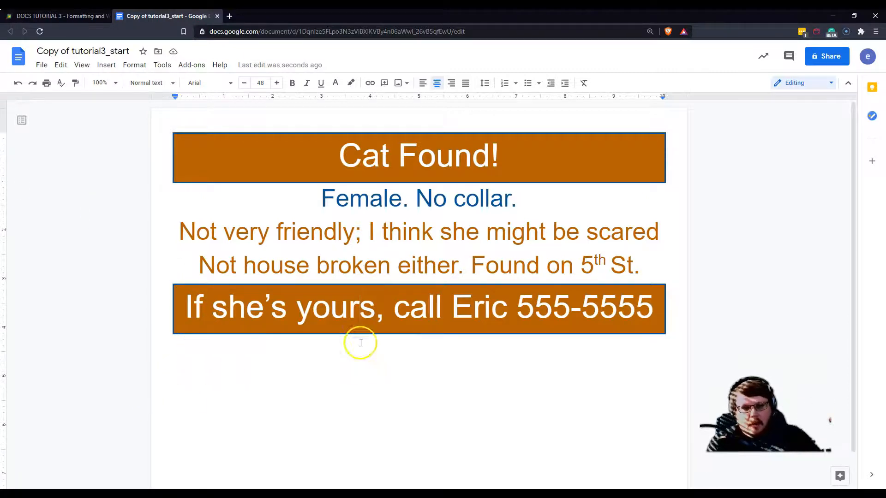
{"action": "left_click", "coordinate": [661, 306]}
{"action": "left_click", "coordinate": [451, 345]}
{"action": "left_click", "coordinate": [450, 173]}
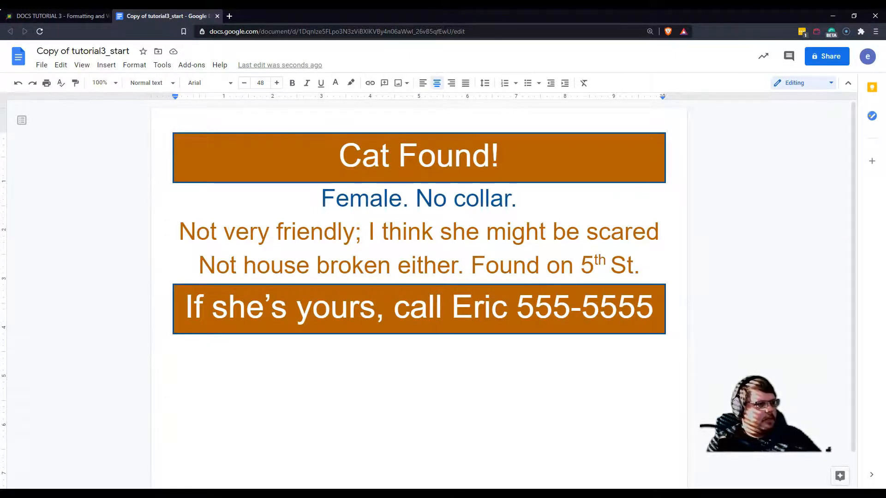
Step: Insert an empty line after "Female. No collar." and place the insertion point on it
{"action": "left_click", "coordinate": [520, 195]}
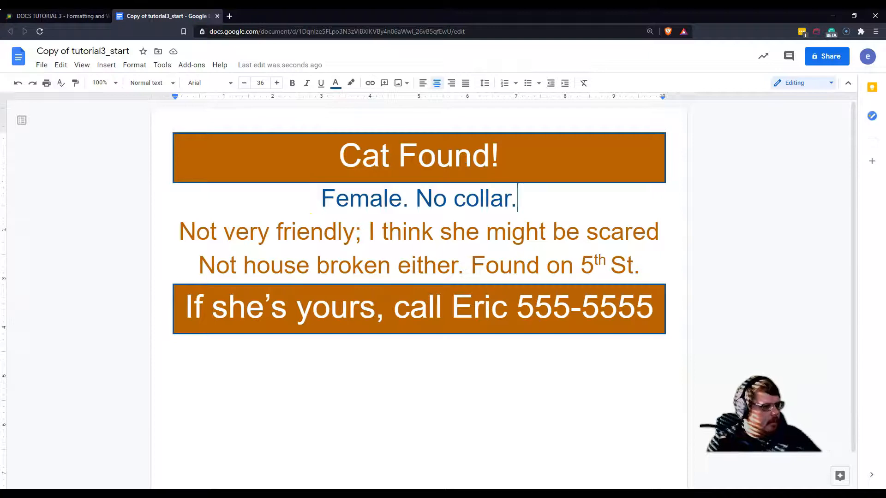
{"action": "left_click", "coordinate": [518, 202]}
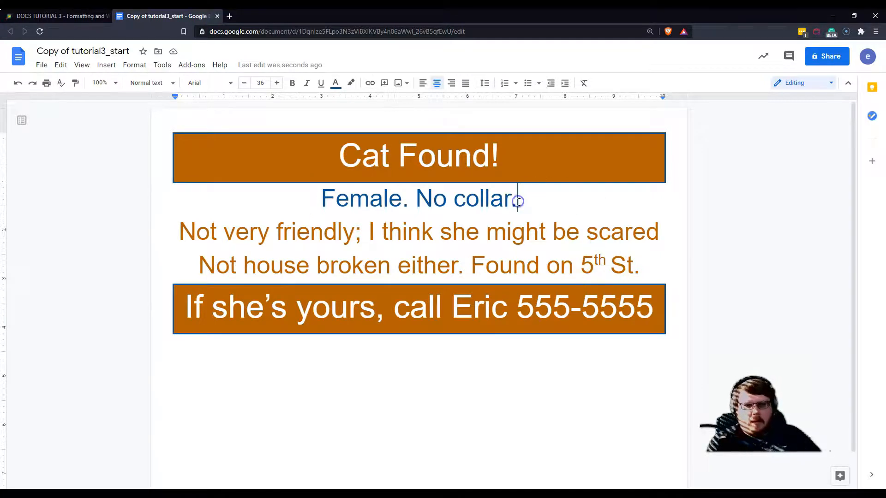
{"action": "key", "text": "Return"}
{"action": "left_click", "coordinate": [425, 233]}
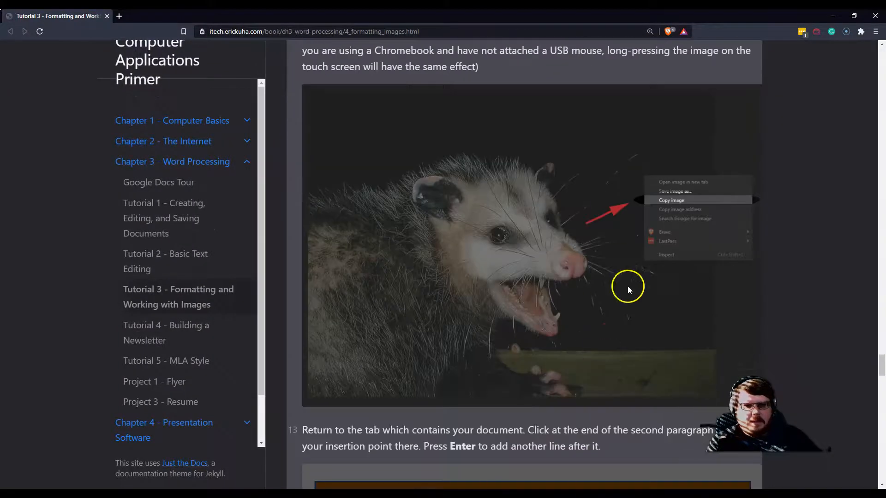
Step: On the Tutorial 3 instructions page, open the Start Image link from item 11 in a new tab
{"action": "scroll", "coordinate": [600, 238], "scroll_direction": "up", "scroll_amount": 5}
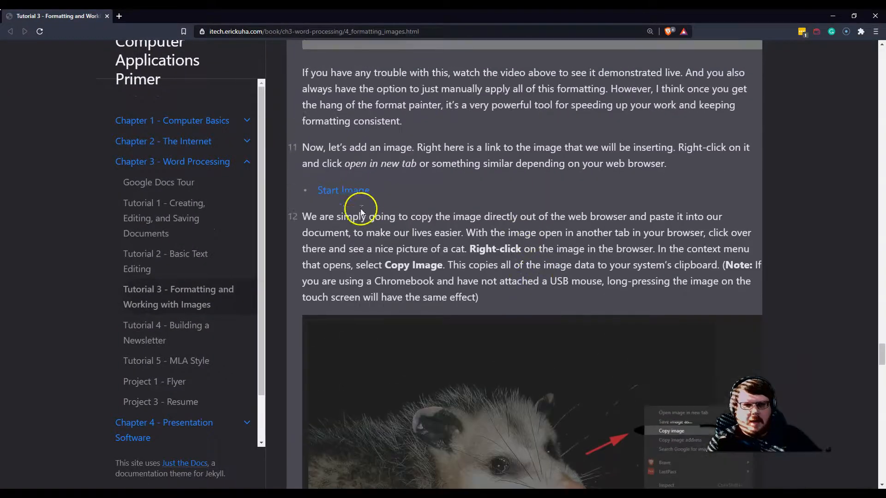
{"action": "right_click", "coordinate": [343, 193]}
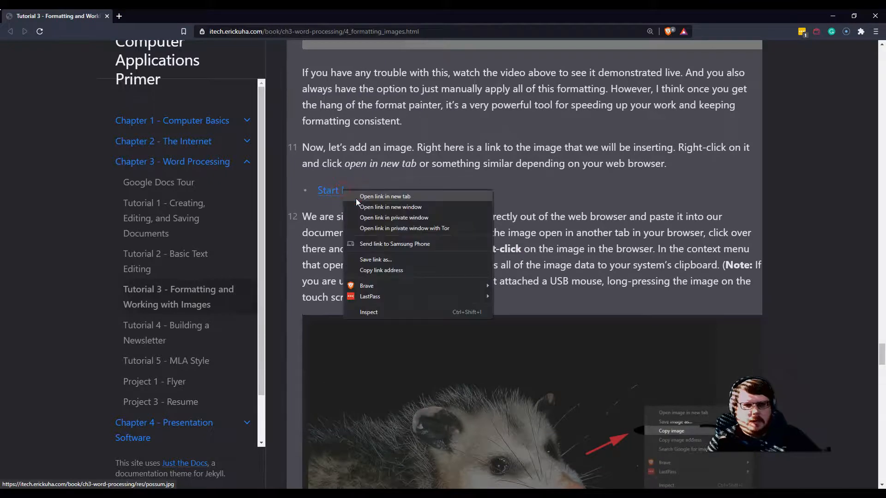
{"action": "left_click", "coordinate": [356, 196]}
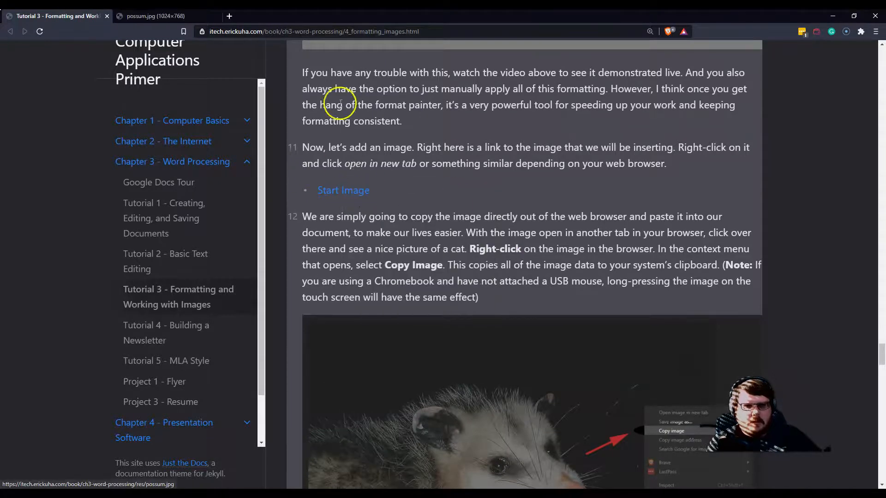
{"action": "scroll", "coordinate": [383, 180], "scroll_direction": "up", "scroll_amount": 20}
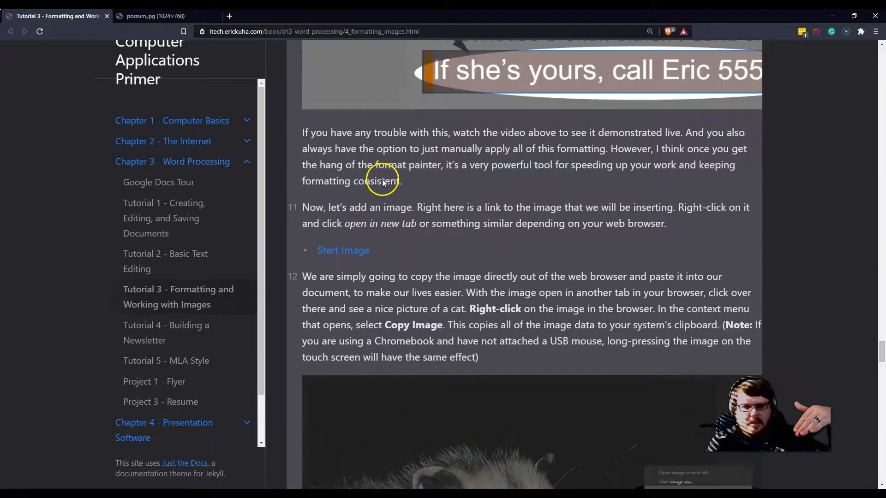
{"action": "scroll", "coordinate": [383, 182], "scroll_direction": "up", "scroll_amount": 10}
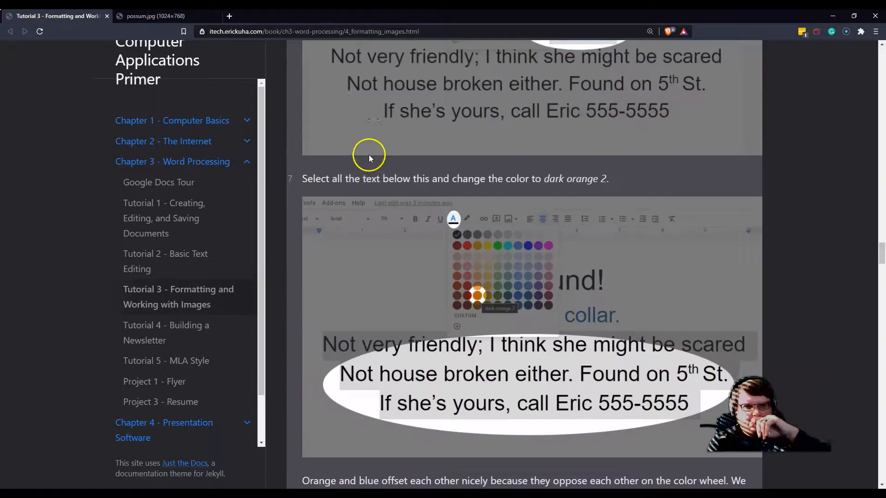
{"action": "scroll", "coordinate": [369, 154], "scroll_direction": "down", "scroll_amount": 20}
{"action": "scroll", "coordinate": [369, 289], "scroll_direction": "down", "scroll_amount": 10}
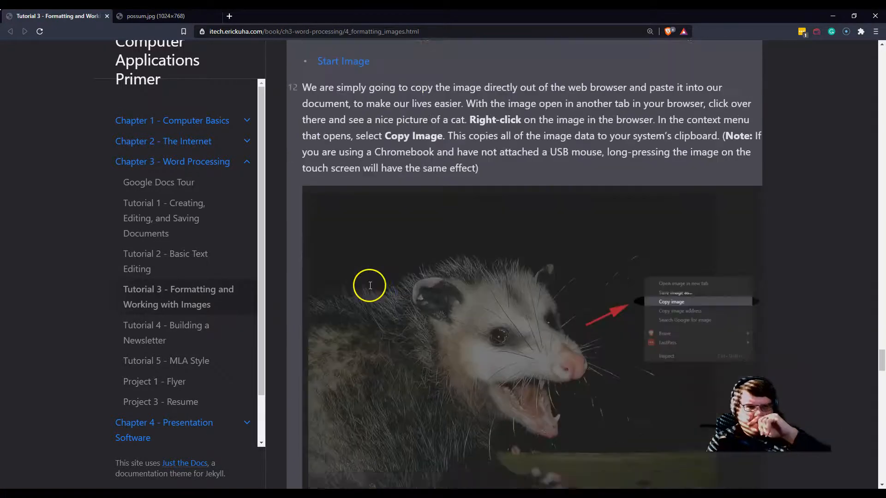
{"action": "scroll", "coordinate": [368, 283], "scroll_direction": "up", "scroll_amount": 5}
Step: View the possum.jpg picture in its own tab and bring up the commands available for the image
{"action": "left_click", "coordinate": [369, 283]}
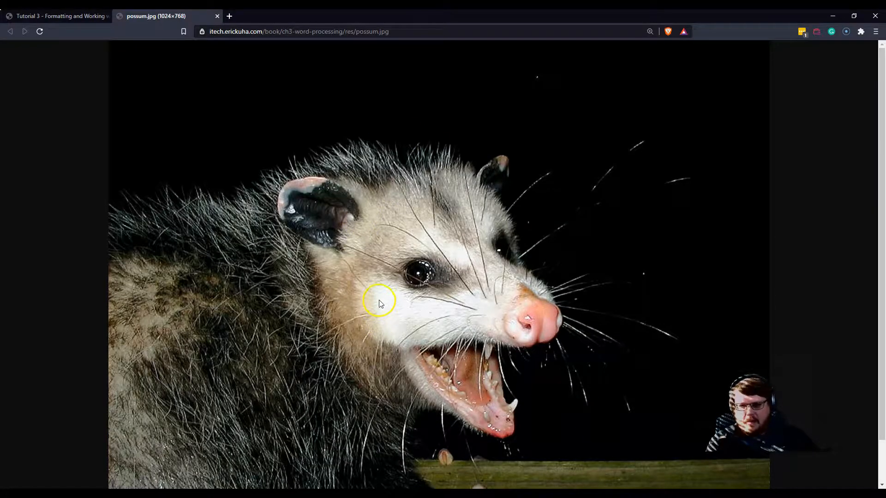
{"action": "right_click", "coordinate": [351, 191]}
{"action": "left_click", "coordinate": [295, 197]}
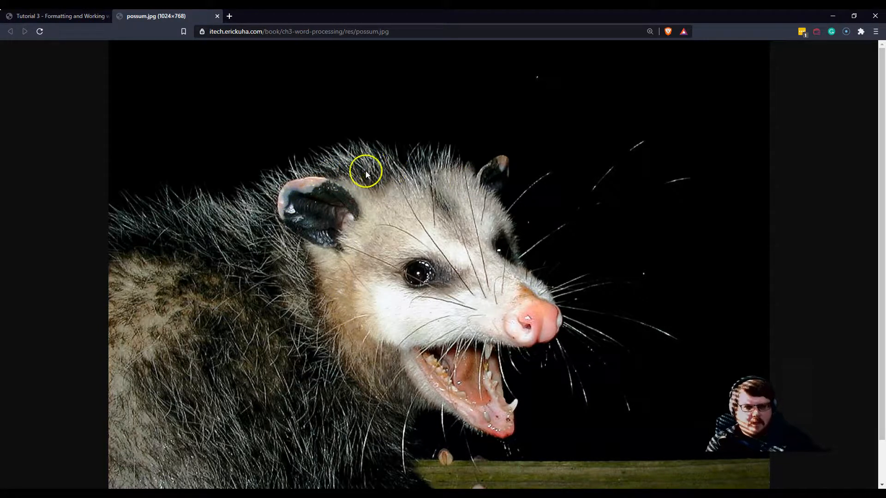
{"action": "right_click", "coordinate": [398, 209]}
{"action": "left_click", "coordinate": [330, 268]}
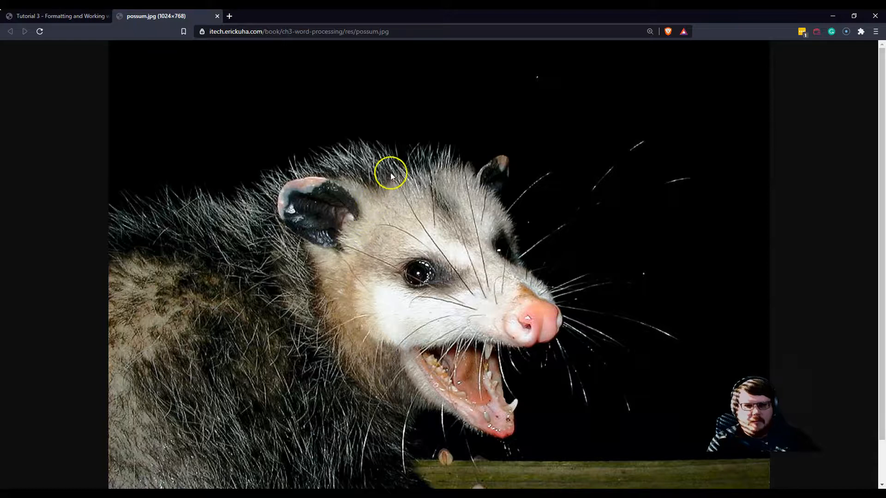
Step: Return to the possum.jpg tab and move its browser window down to uncover the flyer document
{"action": "key", "text": "ctrl+shift+Tab"}
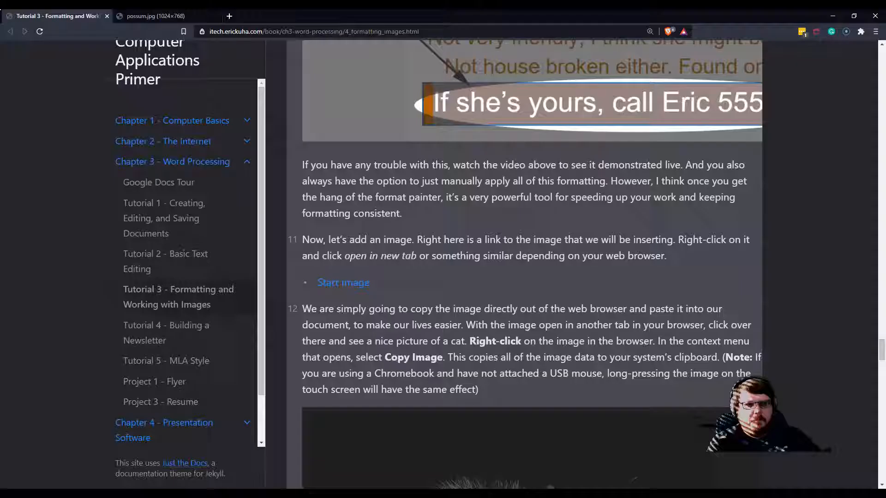
{"action": "left_click", "coordinate": [150, 17]}
{"action": "left_click_drag", "start_coordinate": [295, 15], "coordinate": [560, 433]}
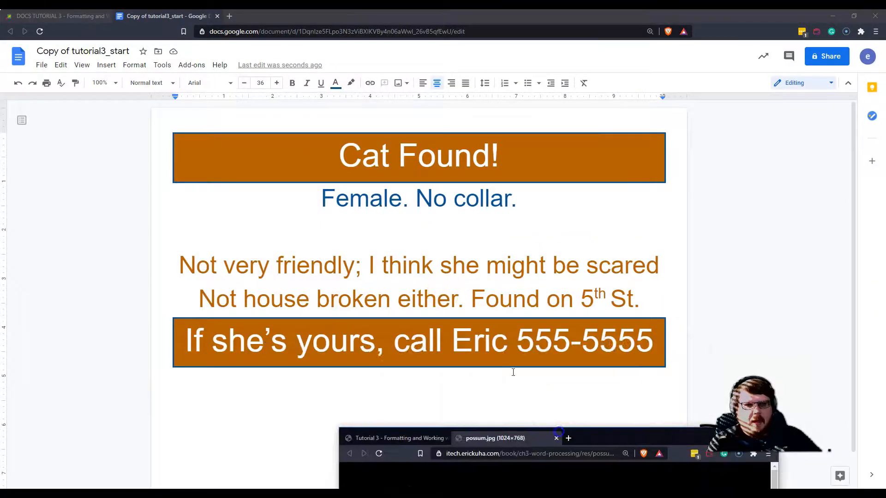
Step: Maximize the possum.jpg browser window and copy the possum image
{"action": "double_click", "coordinate": [635, 438]}
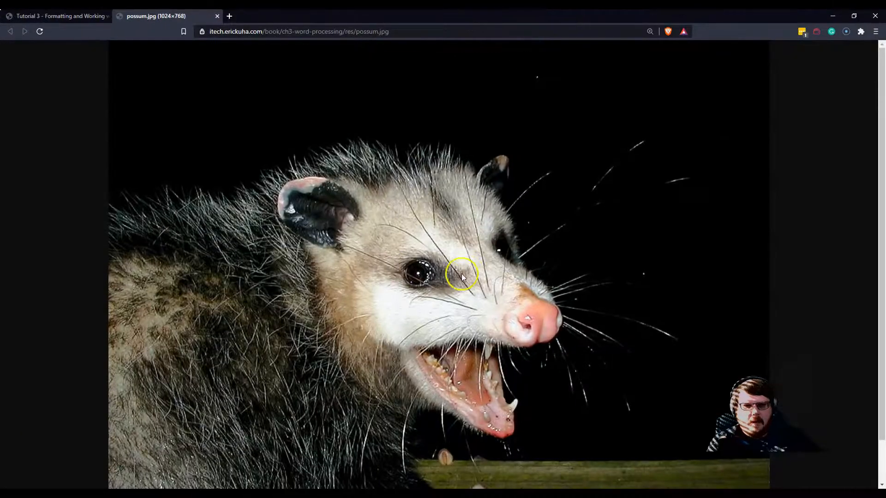
{"action": "right_click", "coordinate": [417, 236]}
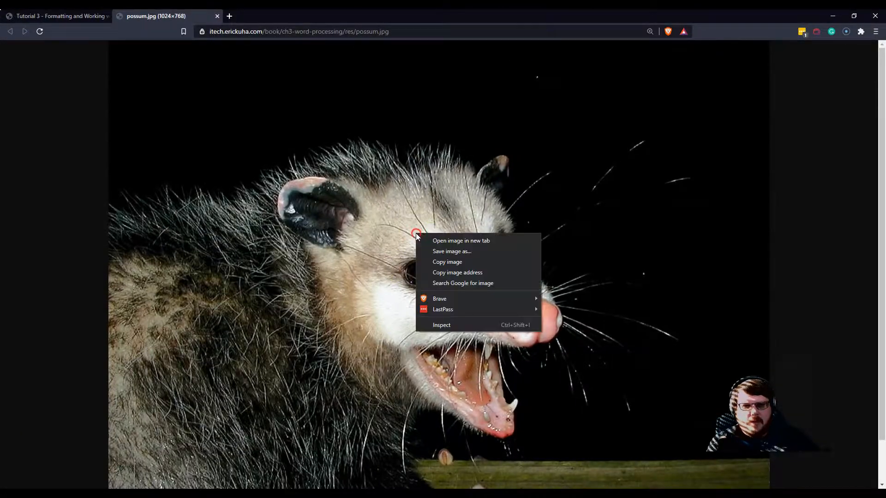
{"action": "left_click", "coordinate": [438, 262]}
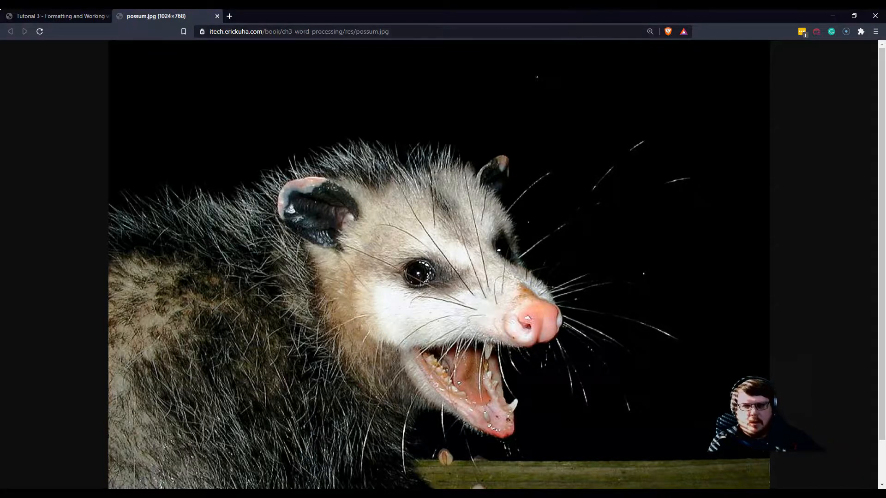
Step: Return to the flyer document and place the insertion point on the empty line below "Female. No collar."
{"action": "left_click_drag", "start_coordinate": [572, 17], "coordinate": [563, 34]}
{"action": "left_click", "coordinate": [563, 34]}
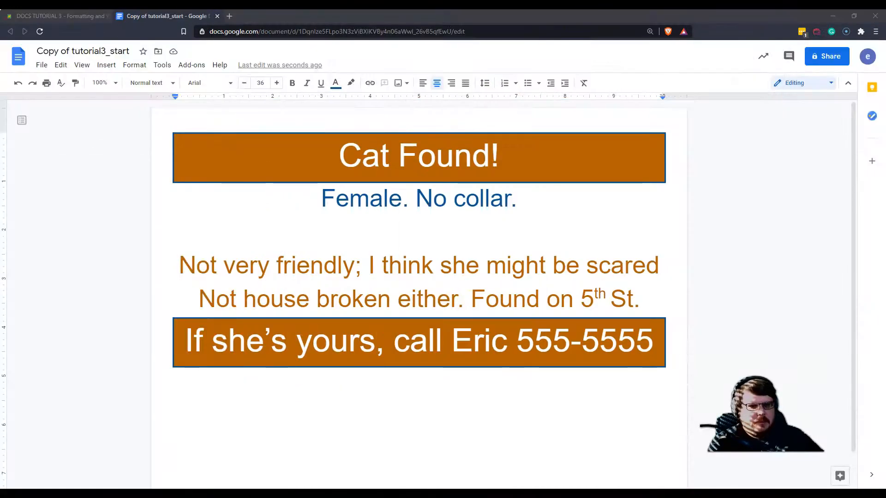
{"action": "left_click", "coordinate": [406, 225]}
{"action": "left_click", "coordinate": [410, 232]}
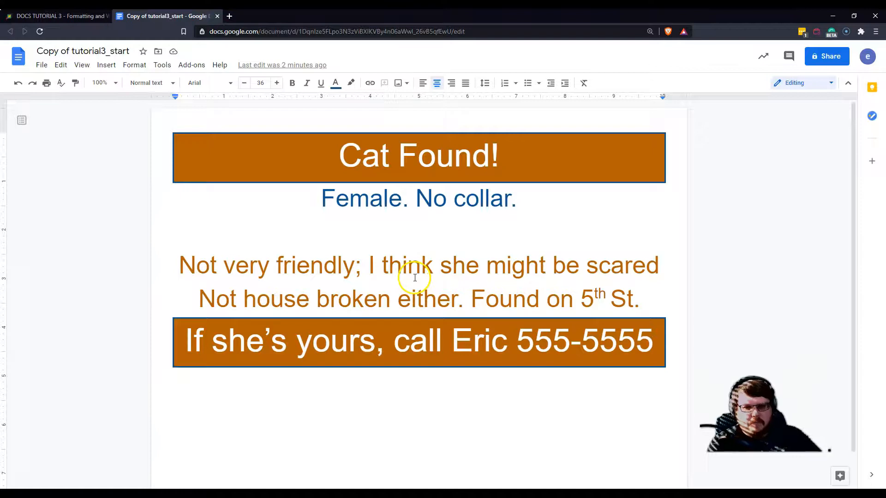
Step: Paste the copied possum picture on the empty line and undo the paste
{"action": "key", "text": "ctrl+v"}
{"action": "scroll", "coordinate": [406, 284], "scroll_direction": "up", "scroll_amount": 9}
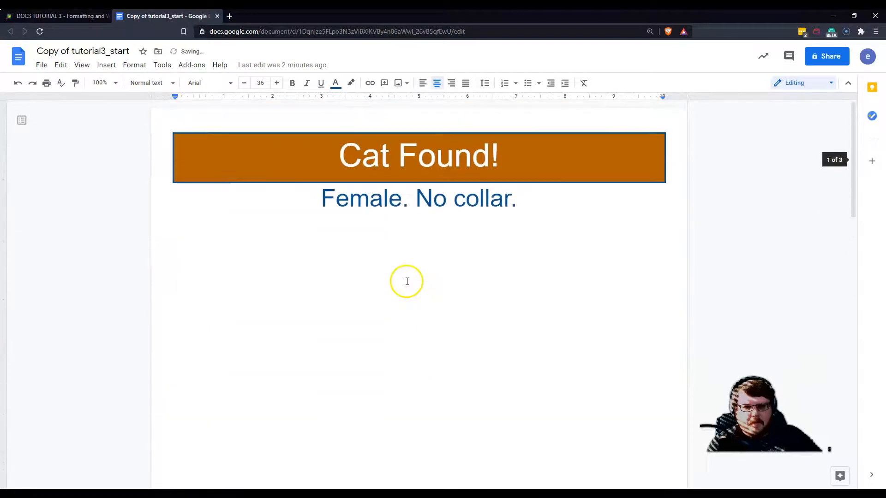
{"action": "key", "text": "ctrl+z"}
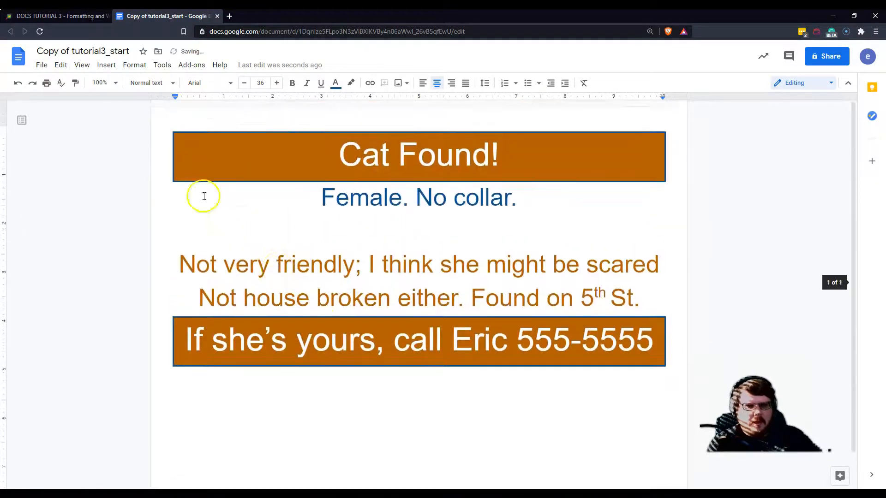
Step: Paste the copied possum picture on the empty line below "Female. No collar."
{"action": "left_click", "coordinate": [60, 65]}
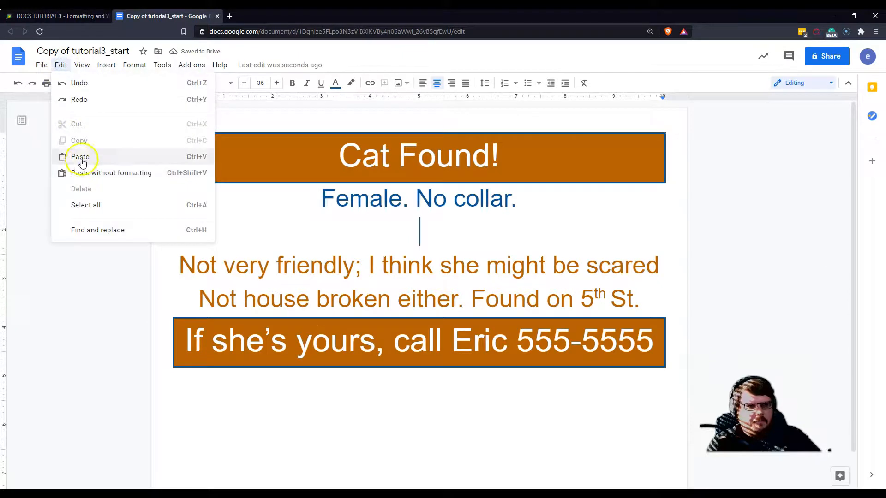
{"action": "left_click", "coordinate": [80, 157]}
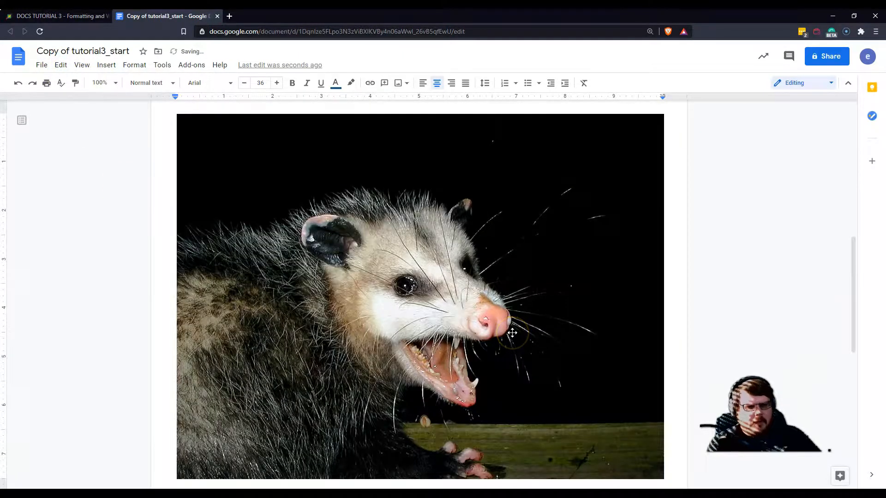
Step: Look through all pages of the flyer to examine how the pasted picture affects the layout
{"action": "scroll", "coordinate": [512, 332], "scroll_direction": "down", "scroll_amount": 2}
{"action": "scroll", "coordinate": [513, 333], "scroll_direction": "down", "scroll_amount": 4}
{"action": "scroll", "coordinate": [512, 333], "scroll_direction": "up", "scroll_amount": 7}
{"action": "scroll", "coordinate": [512, 333], "scroll_direction": "up", "scroll_amount": 4}
{"action": "scroll", "coordinate": [512, 332], "scroll_direction": "down", "scroll_amount": 9}
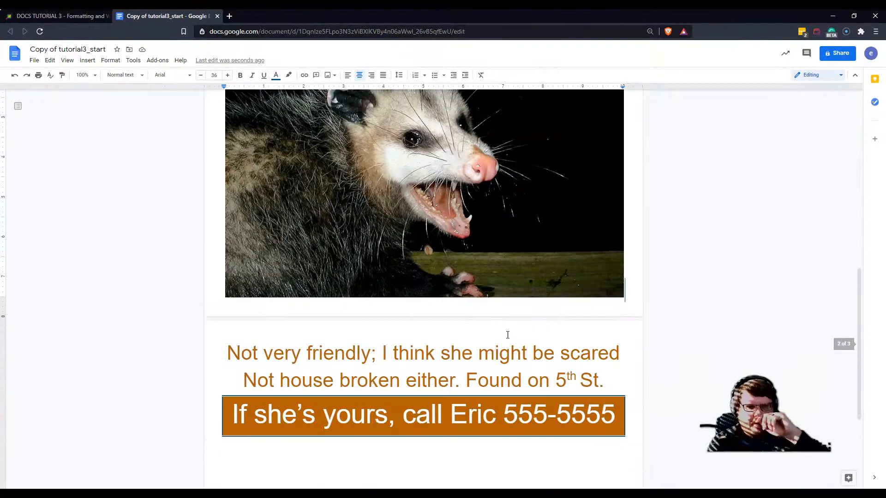
{"action": "scroll", "coordinate": [507, 335], "scroll_direction": "up", "scroll_amount": 9}
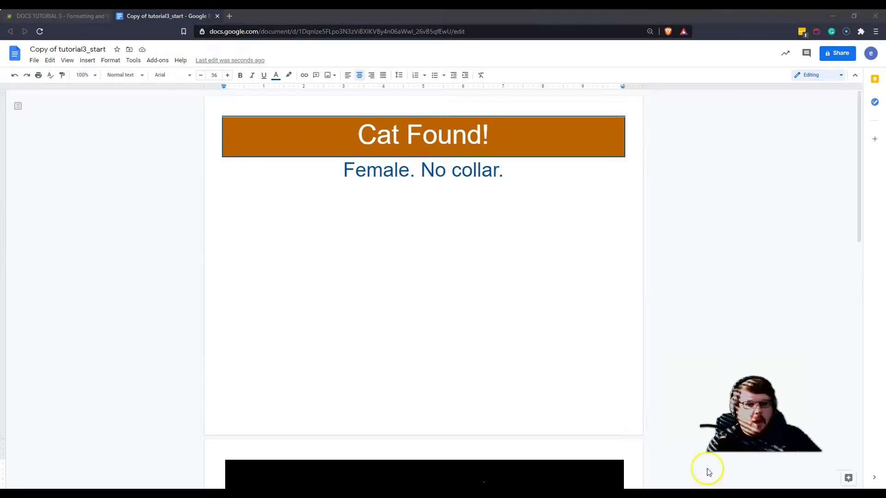
{"action": "scroll", "coordinate": [481, 358], "scroll_direction": "down", "scroll_amount": 4}
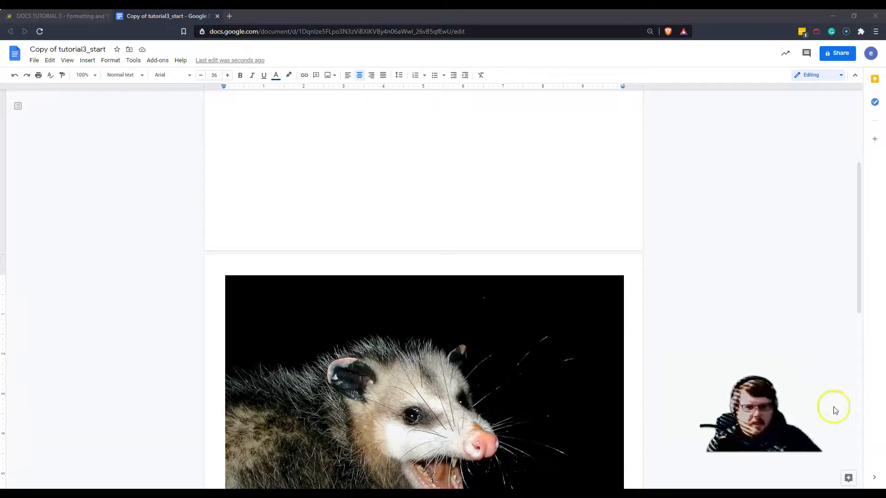
{"action": "scroll", "coordinate": [443, 382], "scroll_direction": "down", "scroll_amount": 4}
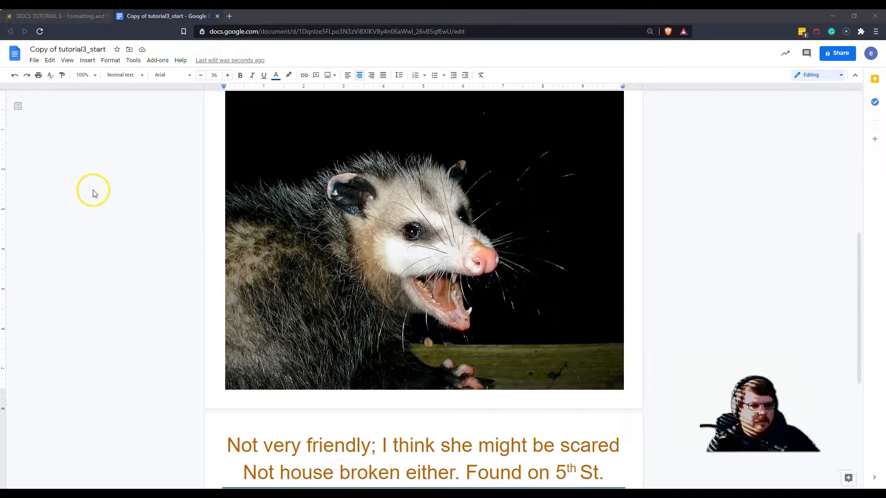
Step: Enlarge the browser zoom and set the document zoom to 50%
{"action": "key", "text": "ctrl+plus"}
{"action": "key", "text": "ctrl+plus"}
{"action": "key", "text": "ctrl+minus"}
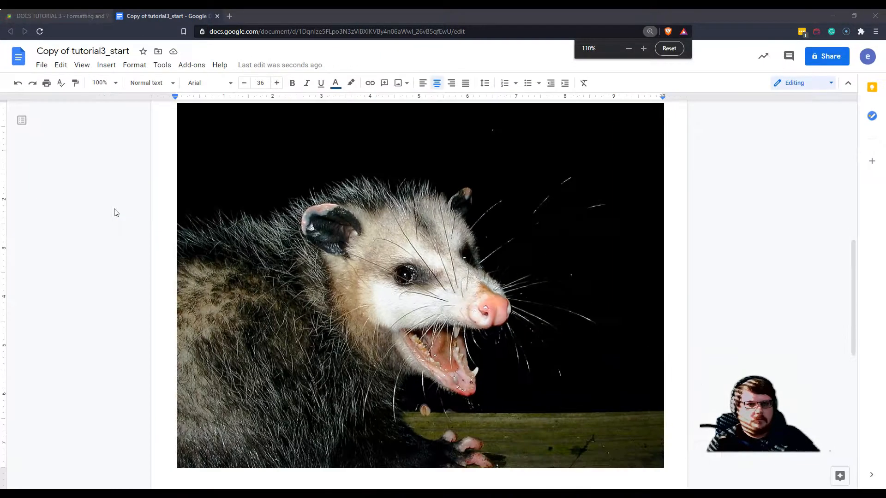
{"action": "key", "text": "ctrl+plus"}
{"action": "key", "text": "ctrl+plus"}
{"action": "left_click", "coordinate": [140, 91]}
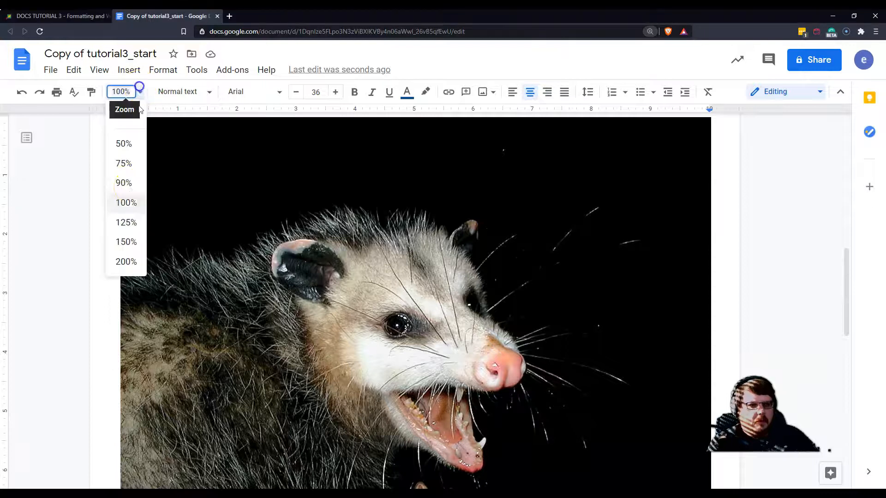
{"action": "left_click", "coordinate": [124, 153]}
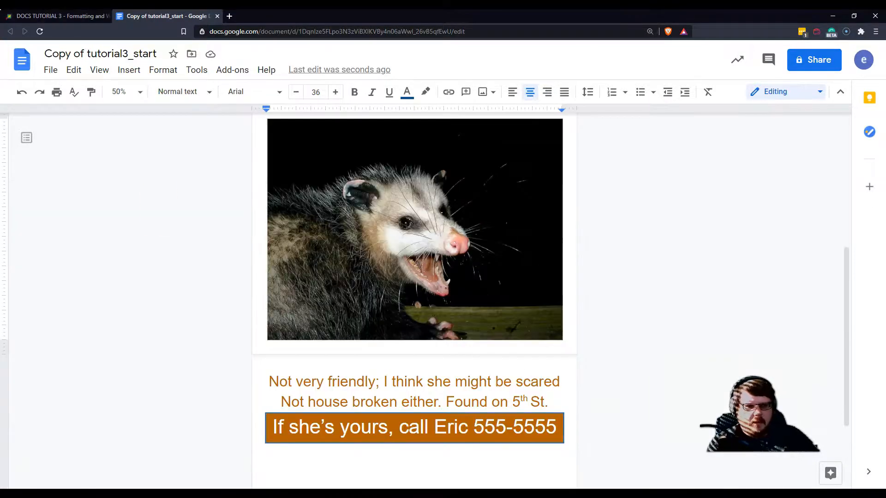
Step: Check the flyer's page breaks, select the possum picture and view its image options
{"action": "scroll", "coordinate": [494, 336], "scroll_direction": "up", "scroll_amount": 5}
{"action": "scroll", "coordinate": [495, 339], "scroll_direction": "down", "scroll_amount": 8}
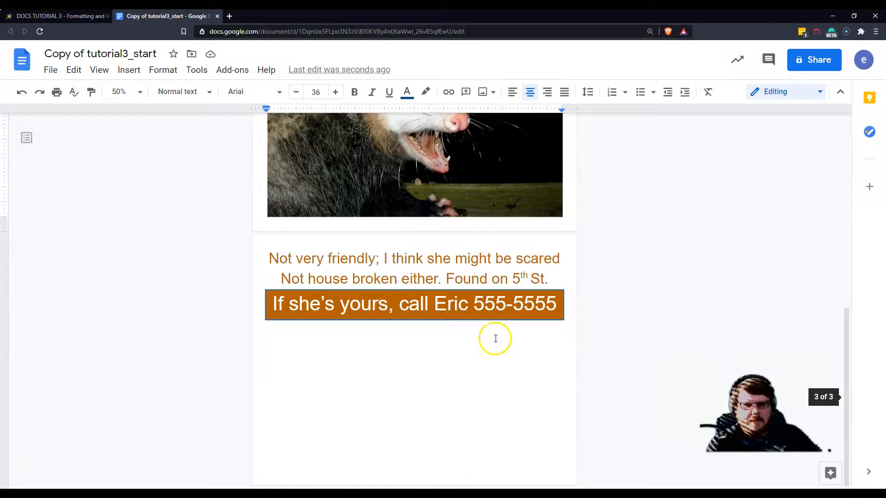
{"action": "scroll", "coordinate": [495, 338], "scroll_direction": "up", "scroll_amount": 3}
{"action": "scroll", "coordinate": [352, 315], "scroll_direction": "down", "scroll_amount": 3}
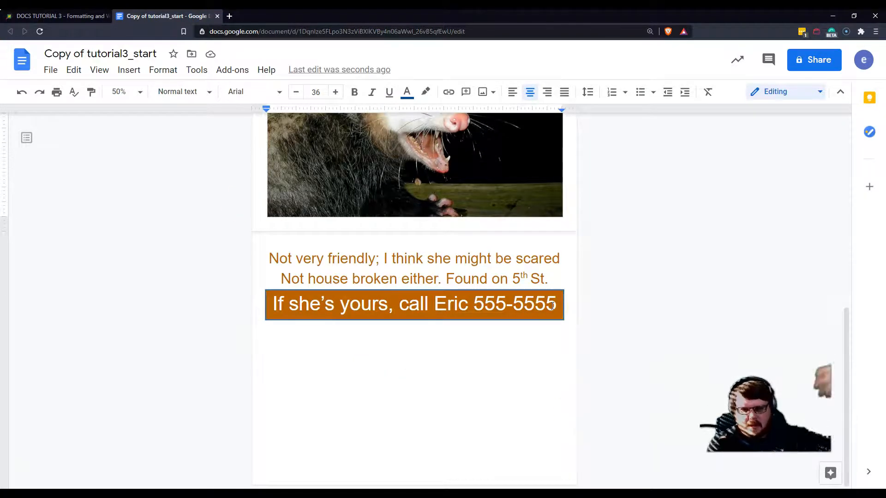
{"action": "scroll", "coordinate": [552, 306], "scroll_direction": "up", "scroll_amount": 3}
{"action": "left_click", "coordinate": [380, 221]}
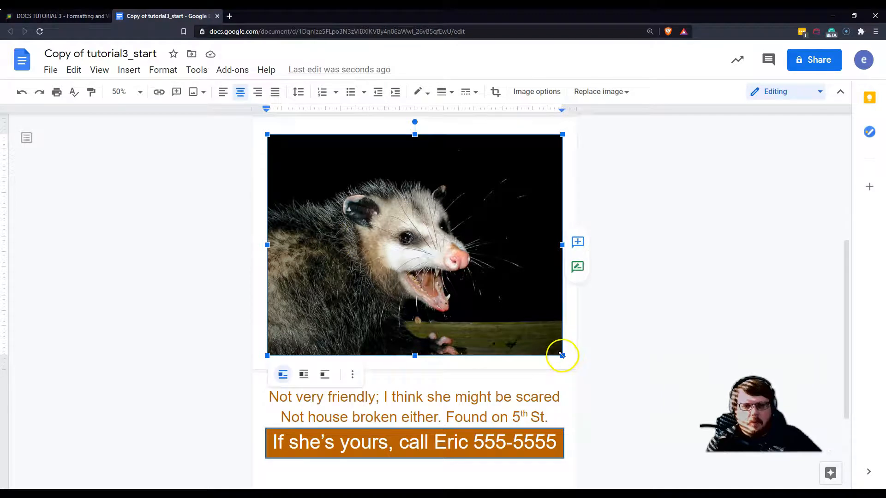
{"action": "left_click", "coordinate": [509, 398]}
{"action": "left_click", "coordinate": [414, 211]}
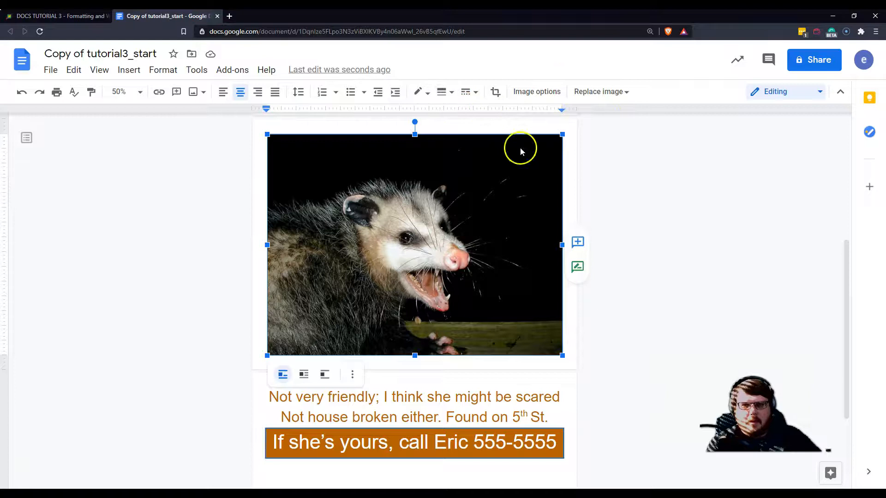
{"action": "left_click", "coordinate": [621, 92]}
{"action": "left_click", "coordinate": [622, 93]}
{"action": "left_click", "coordinate": [539, 92]}
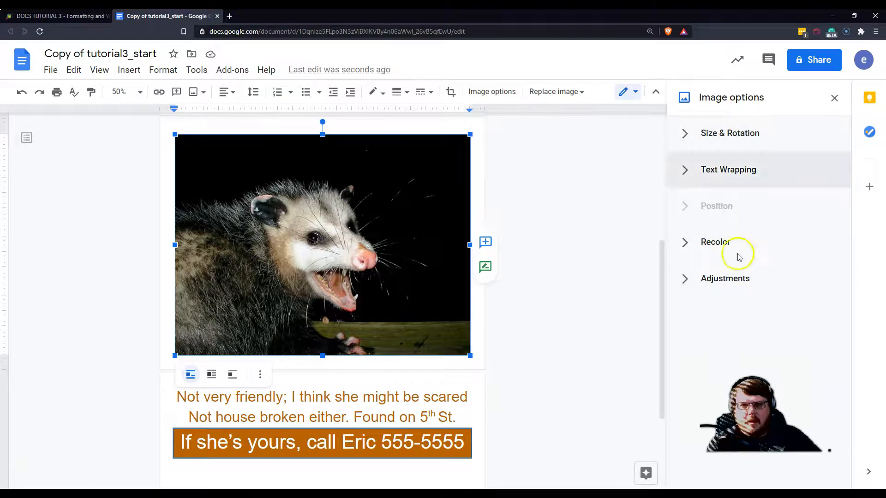
{"action": "left_click", "coordinate": [834, 98]}
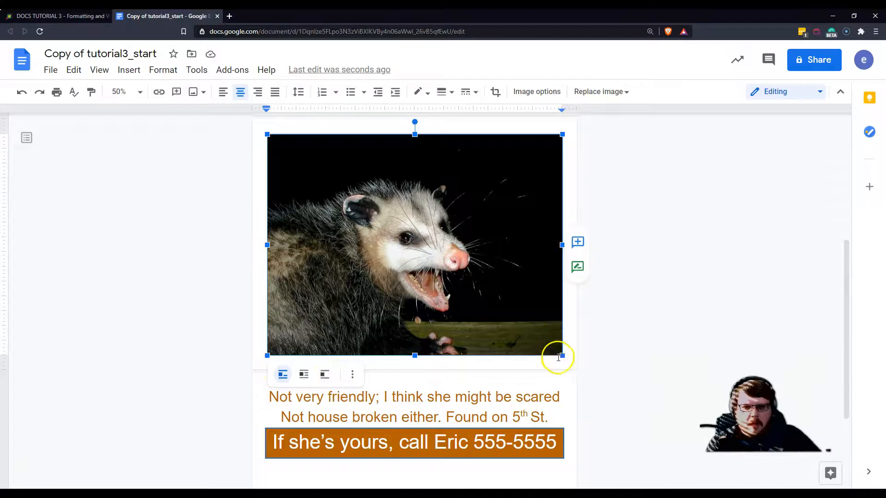
Step: Shrink the possum picture proportionally to about 3.8 inches wide and crop it around the head to about 2.6 by 2.1 inches
{"action": "left_click_drag", "start_coordinate": [562, 355], "coordinate": [464, 273]}
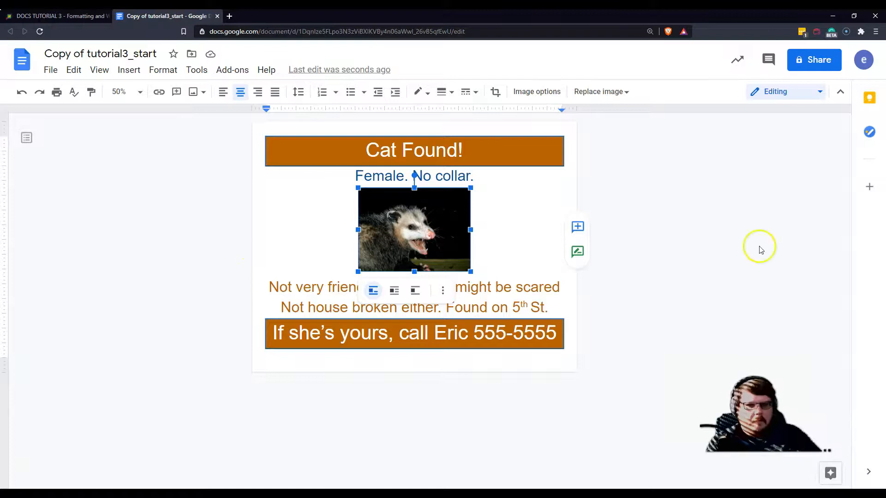
{"action": "left_click", "coordinate": [497, 92]}
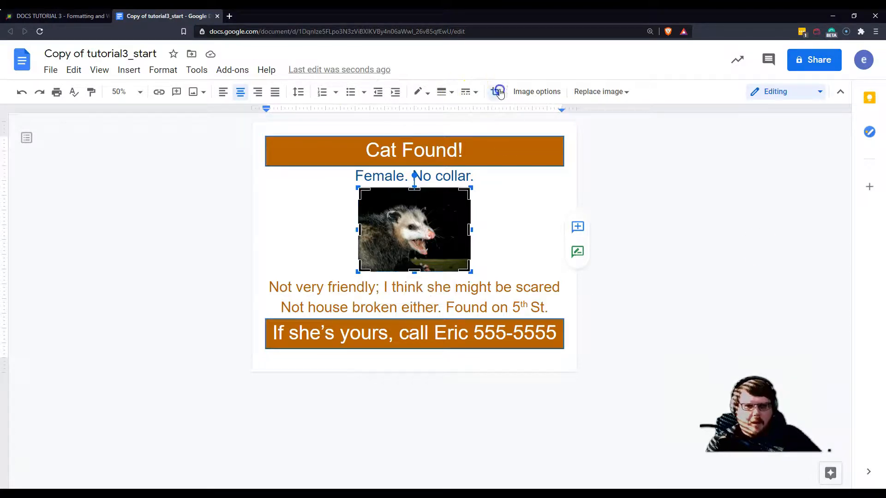
{"action": "left_click_drag", "start_coordinate": [468, 268], "coordinate": [458, 258]}
{"action": "left_click_drag", "start_coordinate": [373, 191], "coordinate": [388, 200]}
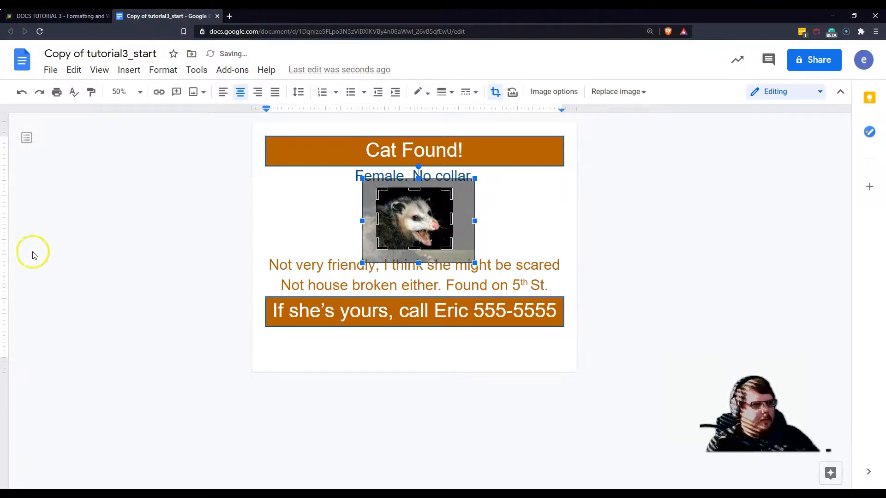
{"action": "key", "text": "ctrl+plus"}
{"action": "key", "text": "ctrl+plus"}
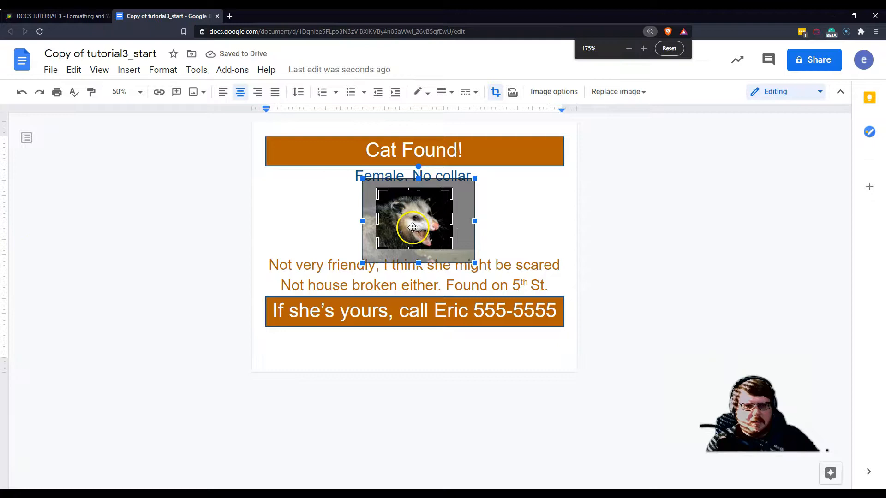
{"action": "key", "text": "ctrl+minus"}
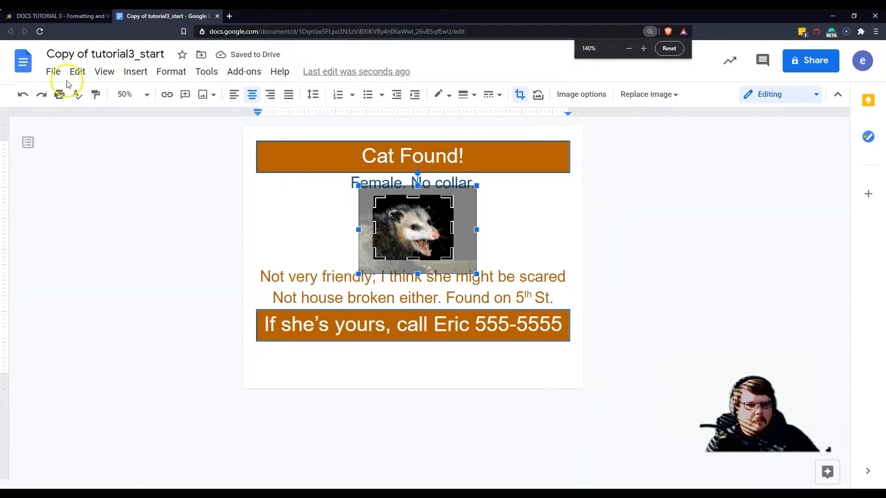
{"action": "left_click", "coordinate": [147, 96]}
{"action": "left_click", "coordinate": [128, 119]}
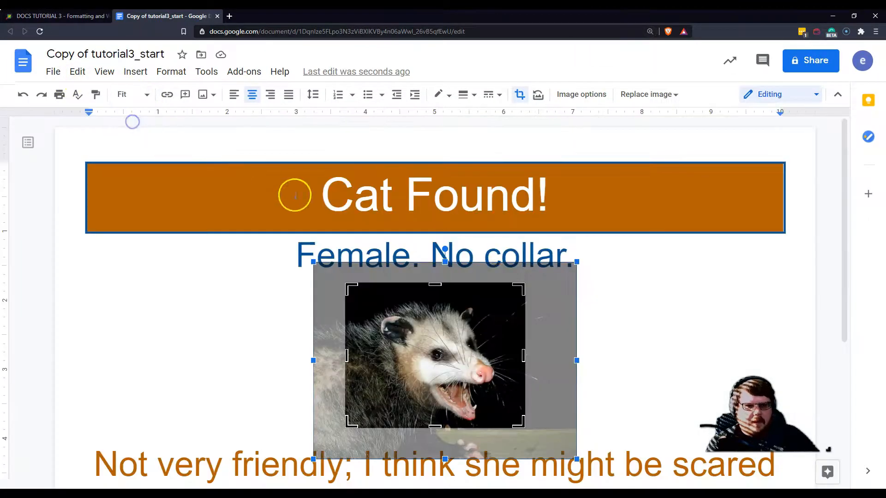
{"action": "scroll", "coordinate": [566, 323], "scroll_direction": "down", "scroll_amount": 3}
{"action": "scroll", "coordinate": [566, 323], "scroll_direction": "up", "scroll_amount": 1}
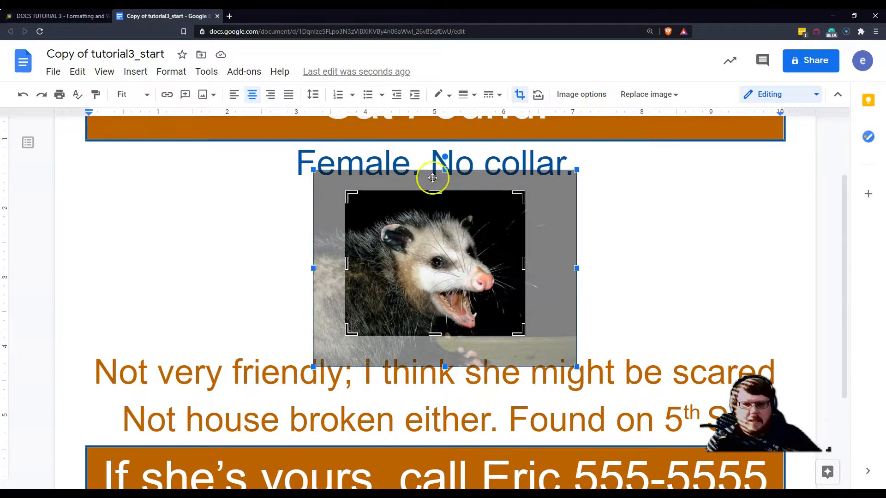
{"action": "left_click", "coordinate": [521, 95]}
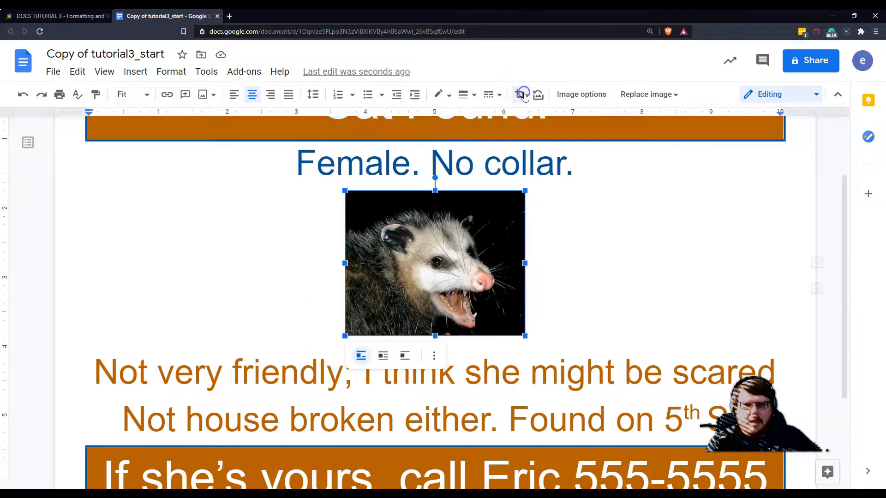
Step: Reduce the browser zoom and set the document zoom to 100%
{"action": "scroll", "coordinate": [496, 252], "scroll_direction": "down", "scroll_amount": 3}
{"action": "scroll", "coordinate": [481, 283], "scroll_direction": "up", "scroll_amount": 3}
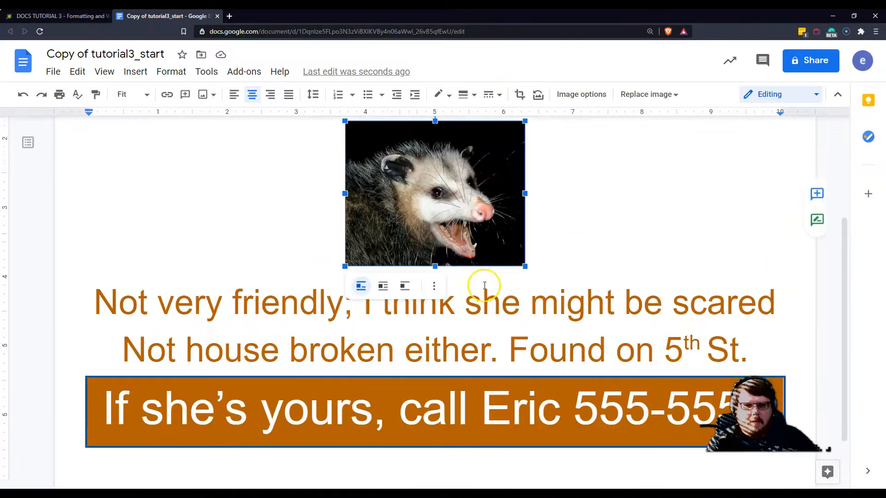
{"action": "scroll", "coordinate": [484, 288], "scroll_direction": "down", "scroll_amount": 3}
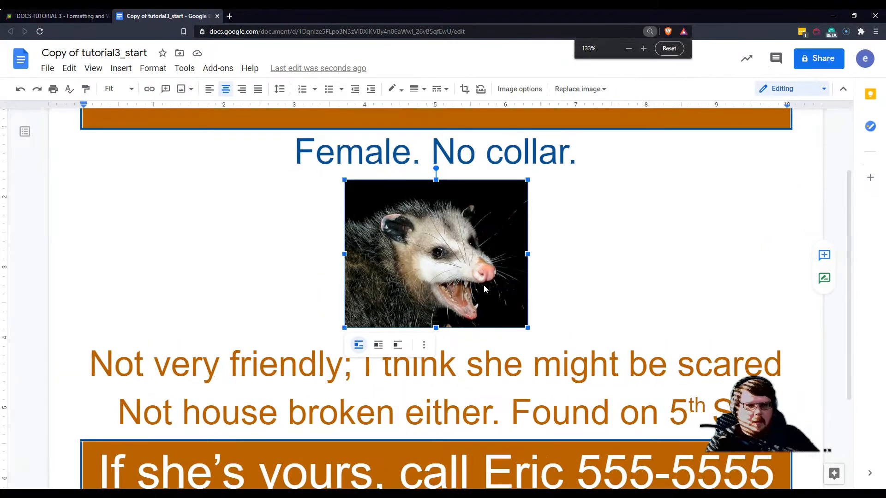
{"action": "scroll", "coordinate": [483, 289], "scroll_direction": "up", "scroll_amount": 2}
{"action": "scroll", "coordinate": [484, 288], "scroll_direction": "down", "scroll_amount": 2}
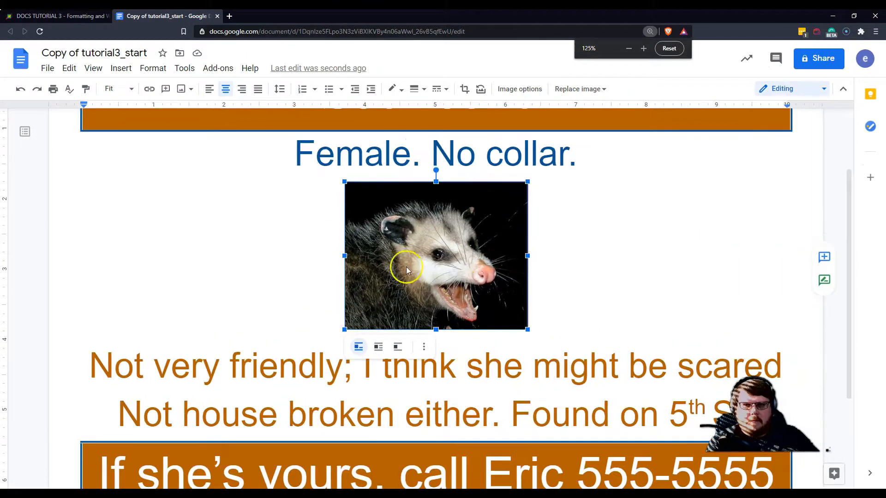
{"action": "left_click", "coordinate": [131, 89]}
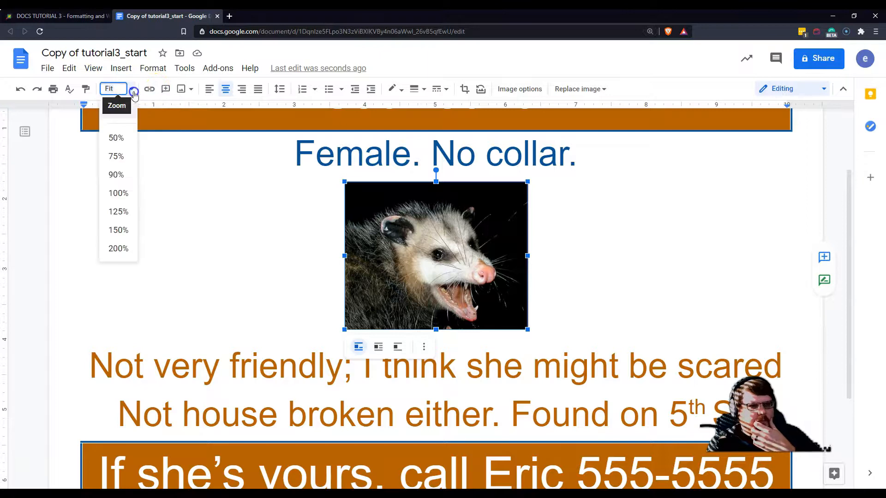
{"action": "left_click", "coordinate": [127, 191]}
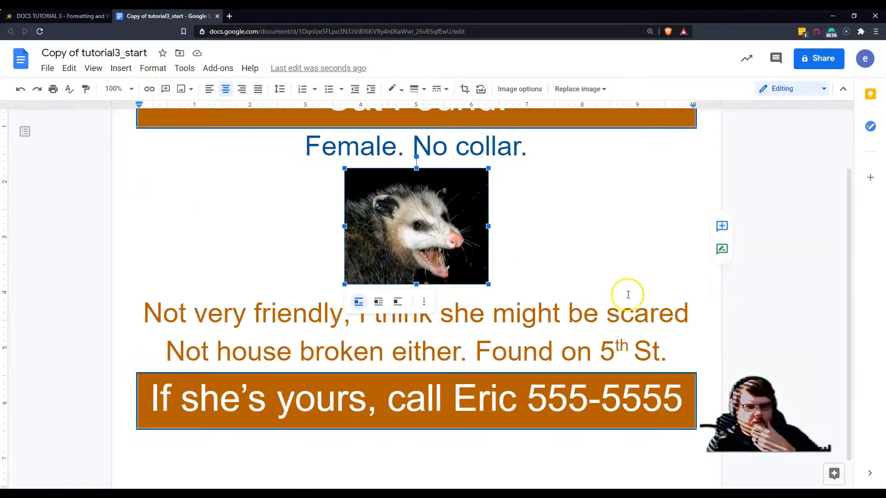
Step: Enlarge the possum picture proportionally to about 3.7 by 3 inches, keeping the flyer on one page
{"action": "scroll", "coordinate": [564, 287], "scroll_direction": "up", "scroll_amount": 1}
{"action": "scroll", "coordinate": [493, 360], "scroll_direction": "down", "scroll_amount": 2}
{"action": "left_click_drag", "start_coordinate": [487, 253], "coordinate": [525, 299]}
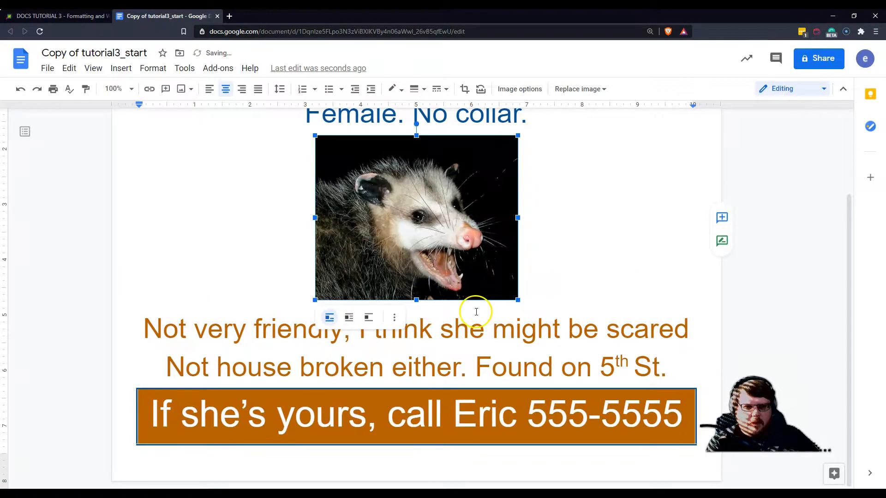
{"action": "scroll", "coordinate": [477, 312], "scroll_direction": "up", "scroll_amount": 2}
{"action": "scroll", "coordinate": [475, 311], "scroll_direction": "down", "scroll_amount": 2}
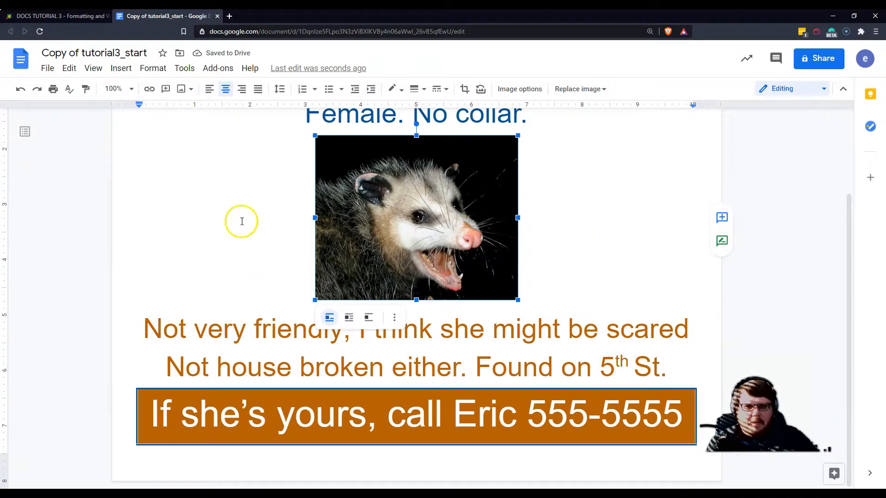
{"action": "scroll", "coordinate": [231, 207], "scroll_direction": "up", "scroll_amount": 2}
{"action": "scroll", "coordinate": [230, 208], "scroll_direction": "down", "scroll_amount": 2}
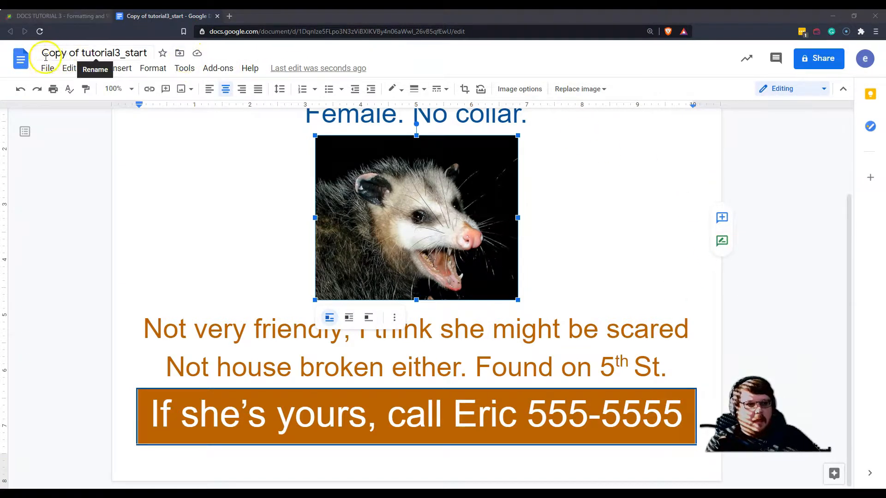
Step: Rename the document Flyer_runthrough and deselect the possum picture by placing the cursor in the Cat Found! heading
{"action": "left_click", "coordinate": [151, 52]}
{"action": "type", "text": "Flyer_r"}
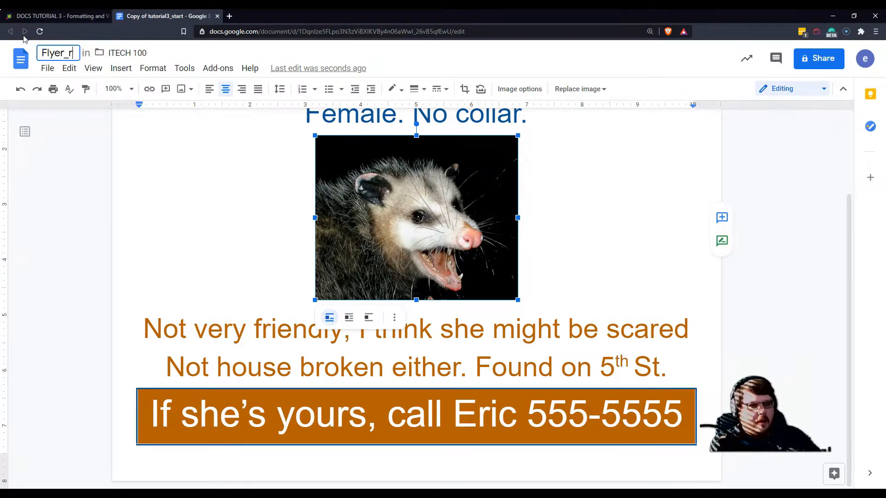
{"action": "type", "text": "unthrough"}
{"action": "key", "text": "Return"}
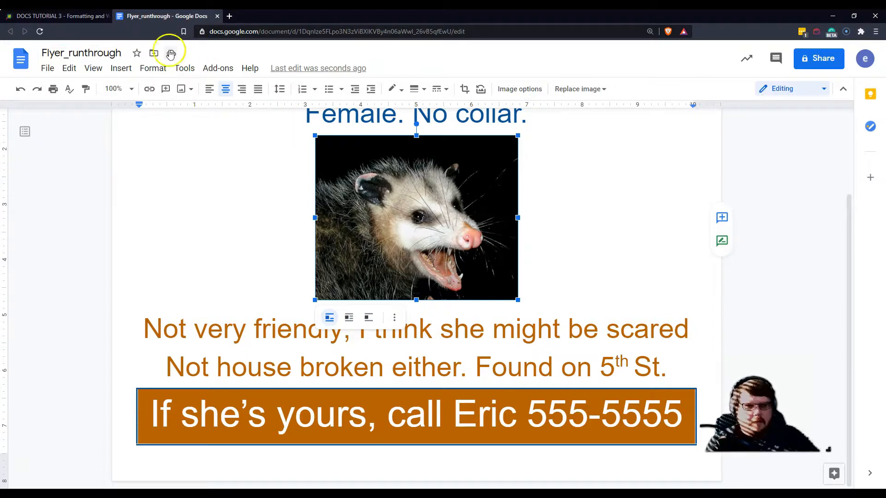
{"action": "scroll", "coordinate": [481, 253], "scroll_direction": "up", "scroll_amount": 2}
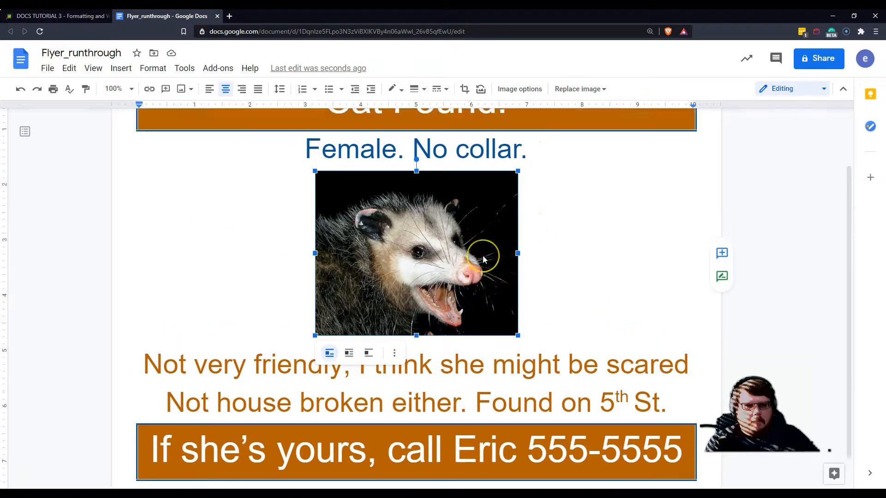
{"action": "scroll", "coordinate": [482, 256], "scroll_direction": "down", "scroll_amount": 2}
{"action": "scroll", "coordinate": [477, 253], "scroll_direction": "up", "scroll_amount": 2}
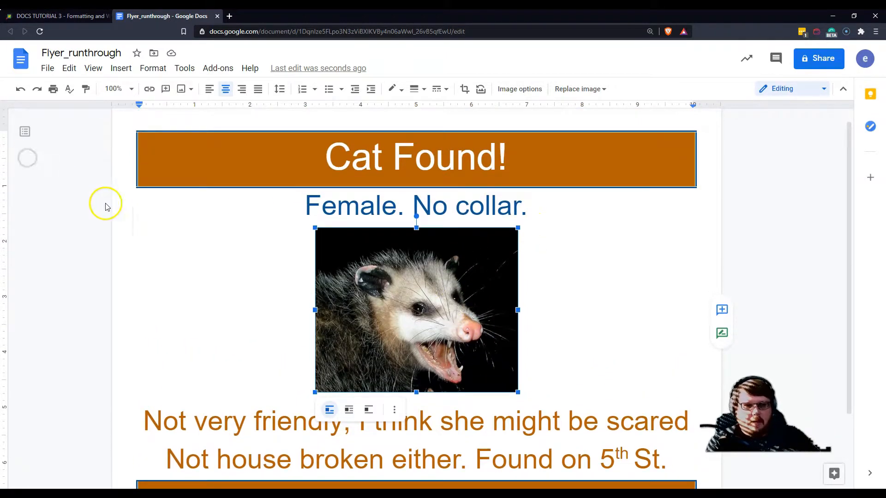
{"action": "left_click", "coordinate": [192, 152]}
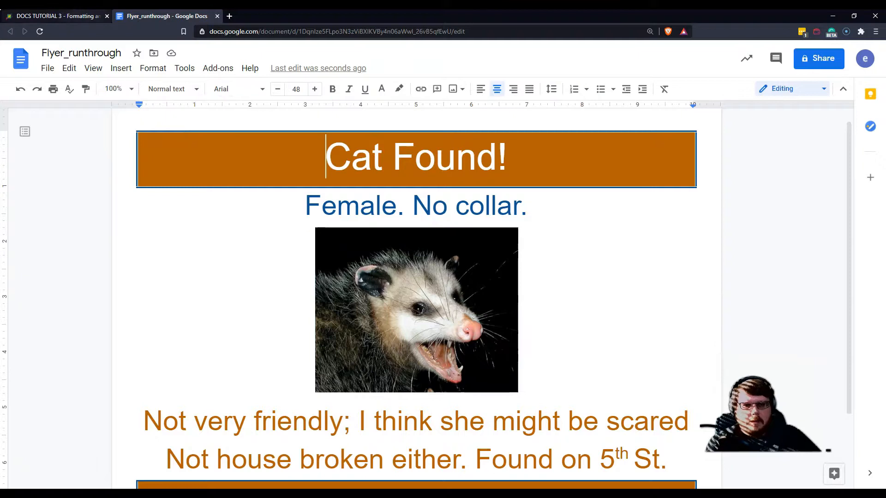
Step: Switch to the Canvas page for DOCS TUTORIAL 3 and start an assignment submission from Google Drive
{"action": "left_click", "coordinate": [50, 15]}
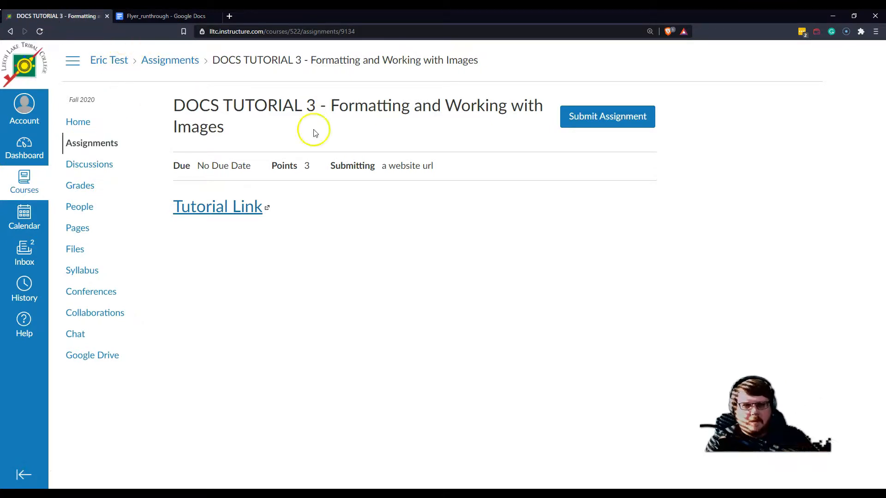
{"action": "left_click", "coordinate": [603, 121]}
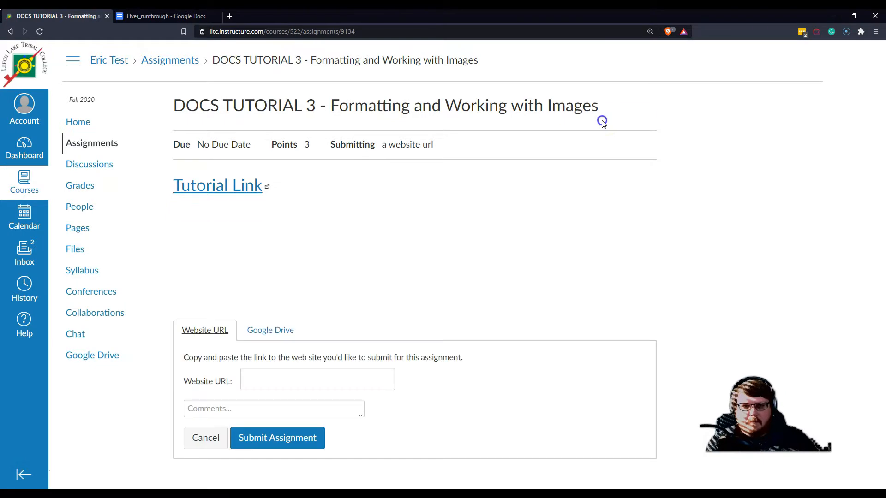
{"action": "left_click", "coordinate": [272, 331]}
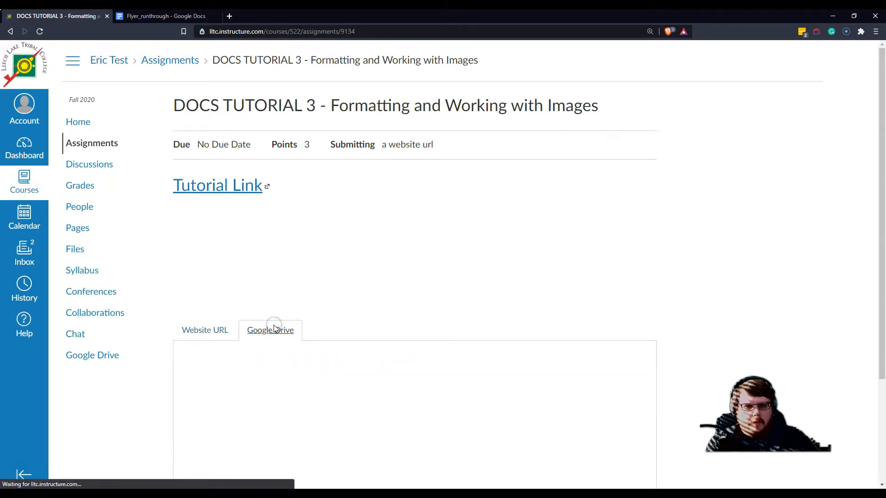
{"action": "scroll", "coordinate": [433, 267], "scroll_direction": "down", "scroll_amount": 3}
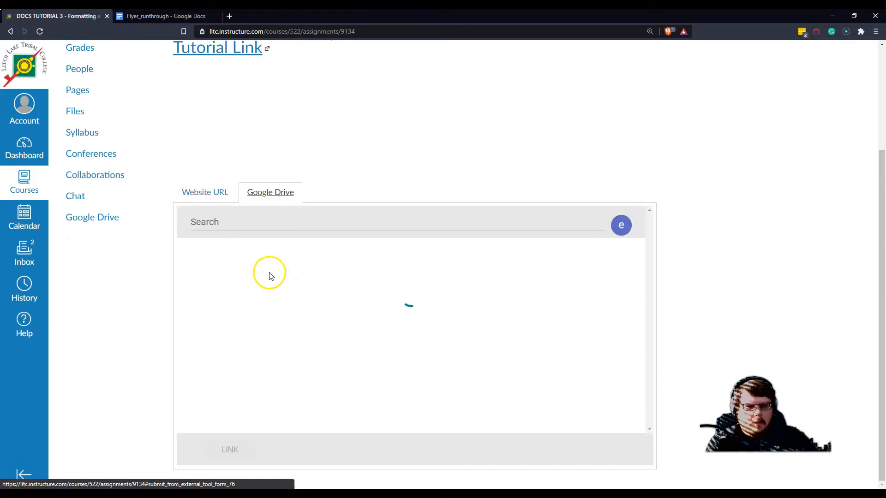
{"action": "scroll", "coordinate": [237, 301], "scroll_direction": "down", "scroll_amount": 4}
{"action": "left_click", "coordinate": [233, 283]}
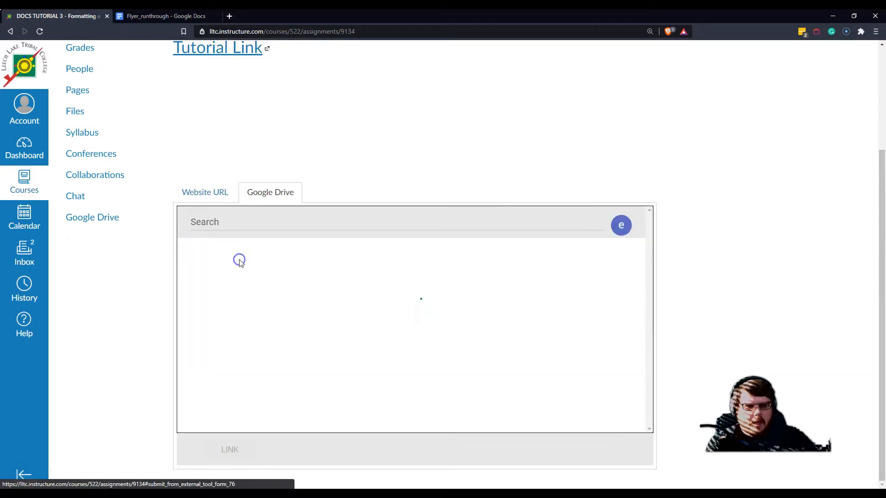
Step: Link the Flyer_runthrough file from Google Drive and submit it for the assignment
{"action": "scroll", "coordinate": [323, 320], "scroll_direction": "down", "scroll_amount": 5}
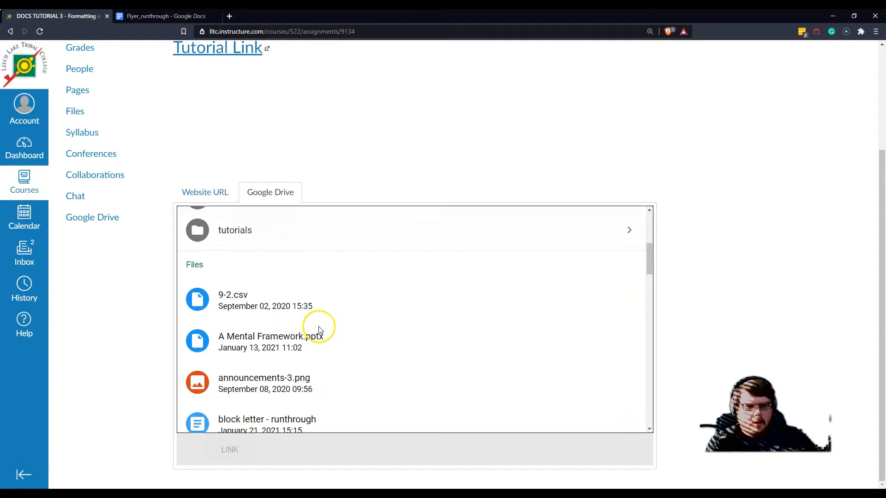
{"action": "scroll", "coordinate": [320, 331], "scroll_direction": "down", "scroll_amount": 10}
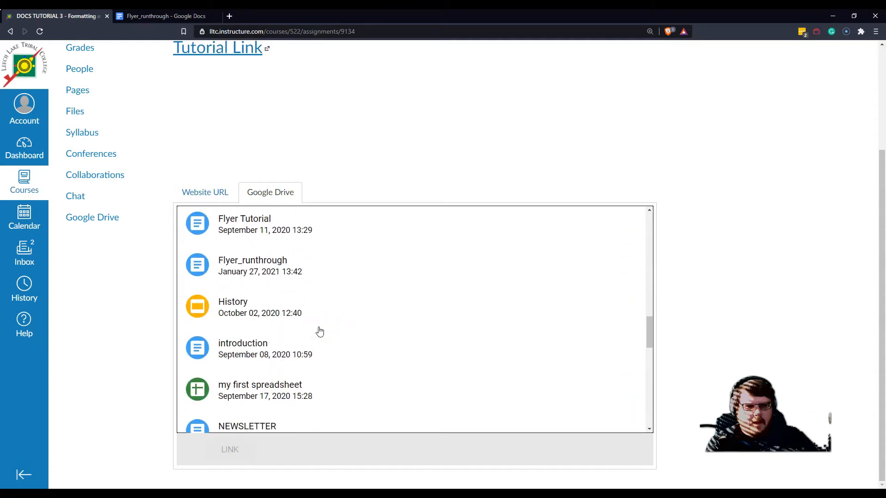
{"action": "left_click", "coordinate": [225, 278]}
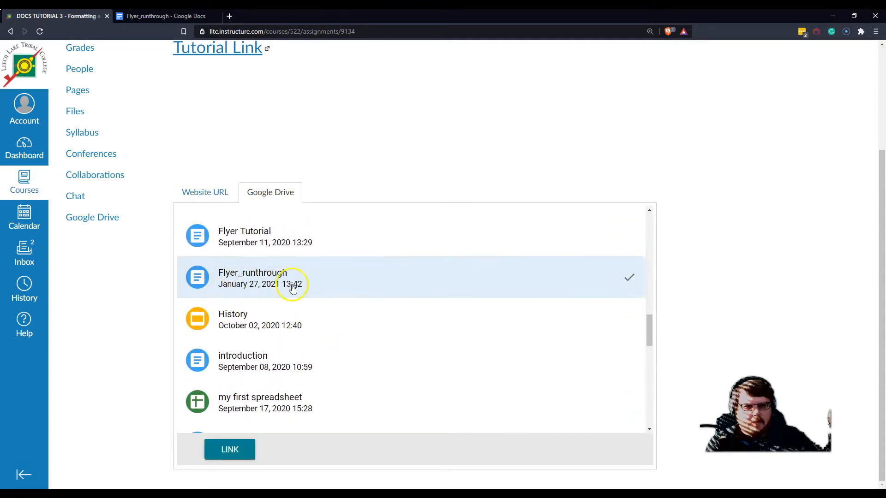
{"action": "left_click", "coordinate": [226, 452]}
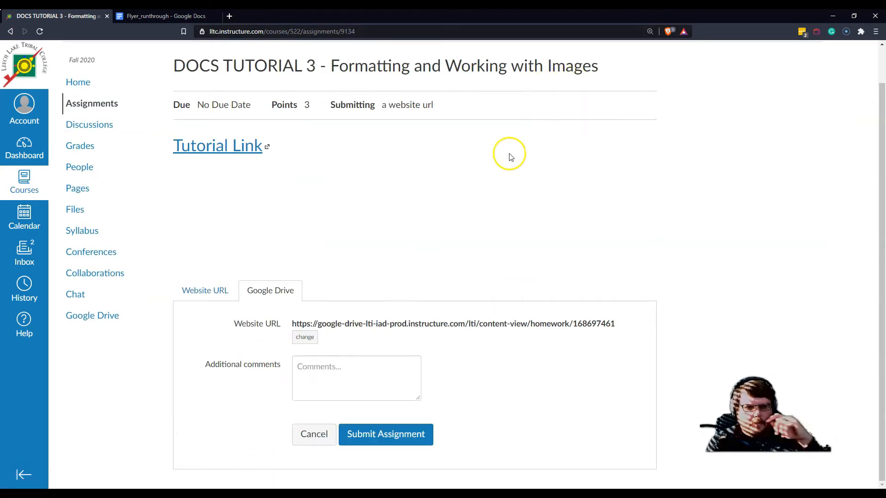
{"action": "left_click_drag", "start_coordinate": [293, 322], "coordinate": [670, 311]}
{"action": "left_click", "coordinate": [380, 436]}
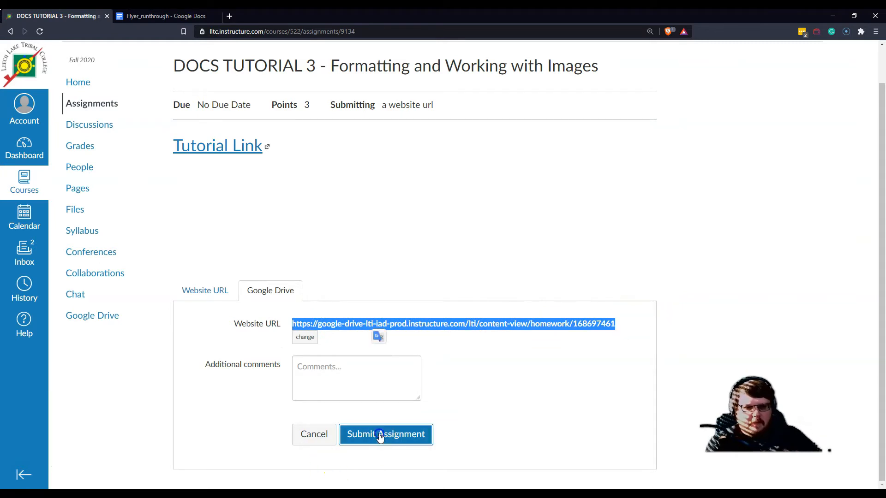